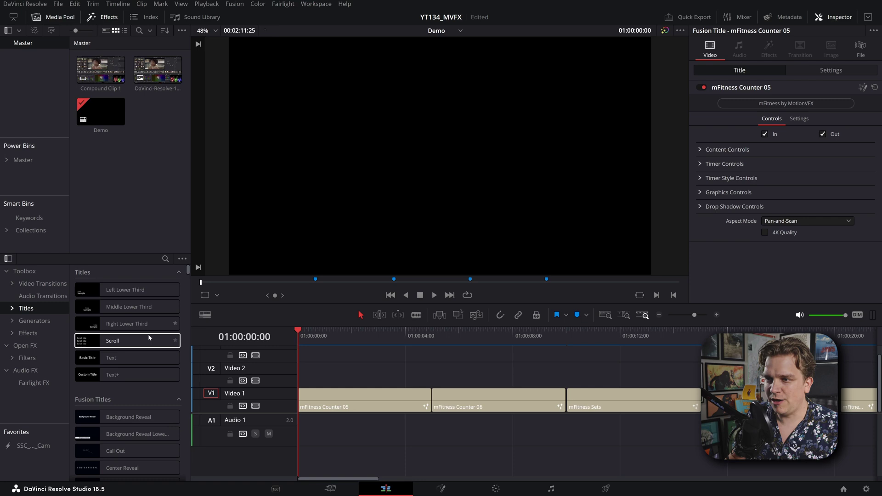
Step: Play back the mFitness Counter 05 title from the start of the timeline and examine its Timer Controls
{"action": "key", "text": "space"}
{"action": "left_click", "coordinate": [442, 342]}
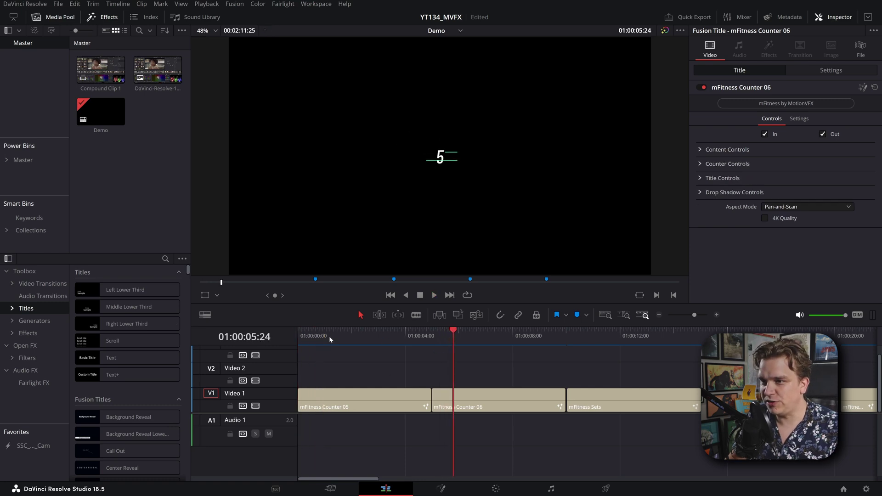
{"action": "key", "text": "Home"}
{"action": "key", "text": "space"}
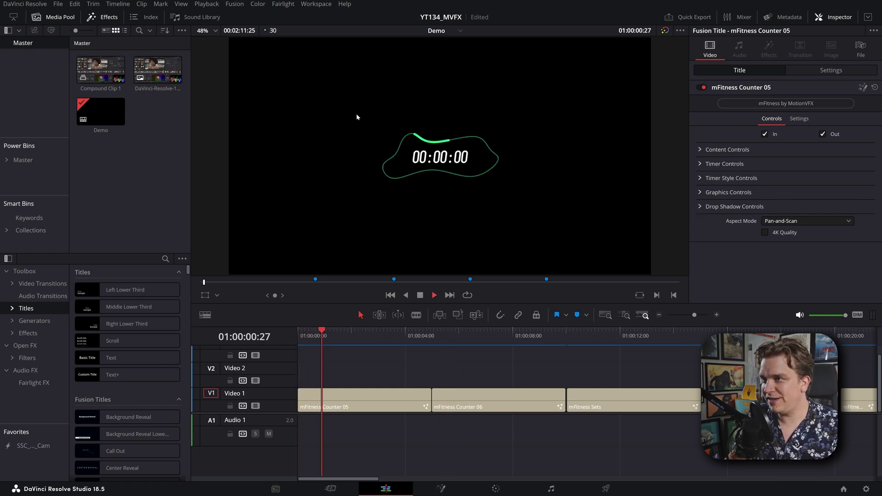
{"action": "left_click", "coordinate": [700, 164]}
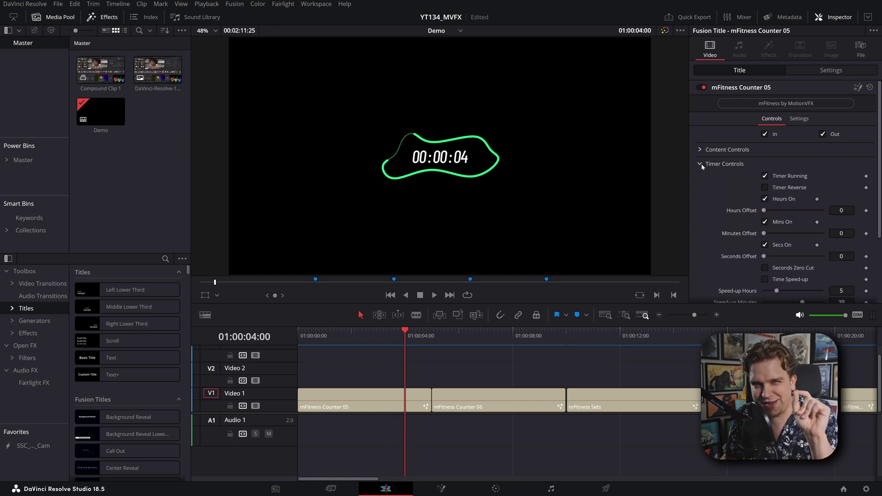
{"action": "scroll", "coordinate": [756, 178], "scroll_direction": "down", "scroll_amount": 1}
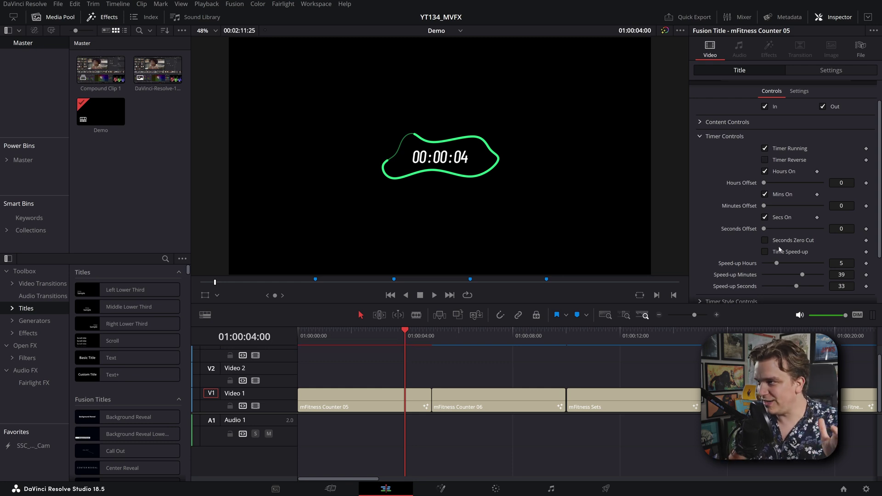
{"action": "left_click", "coordinate": [706, 137]}
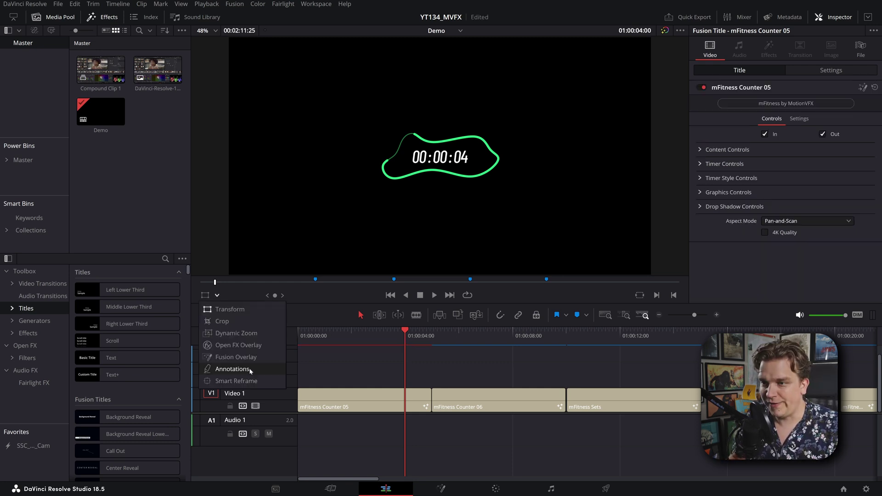
Step: Enable the Fusion Overlay for mFitness Counter 05, reshape the green outline into a wider form around the timer, and play it back
{"action": "left_click", "coordinate": [236, 358]}
{"action": "scroll", "coordinate": [440, 157], "scroll_direction": "up", "scroll_amount": 3}
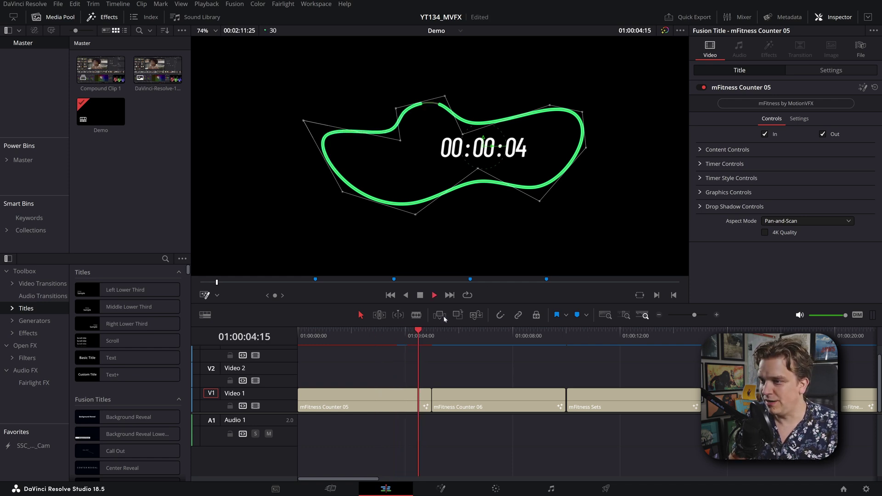
{"action": "key", "text": "space"}
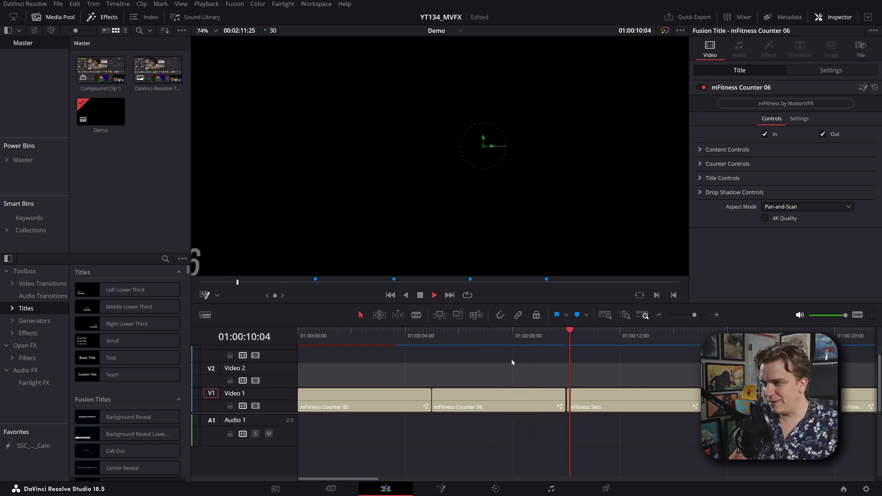
Step: Move the mFitness Counter 06 clip up to Video 2, about 3 frames earlier, and disable the mFitness Counter 05 clip
{"action": "left_click", "coordinate": [448, 339]}
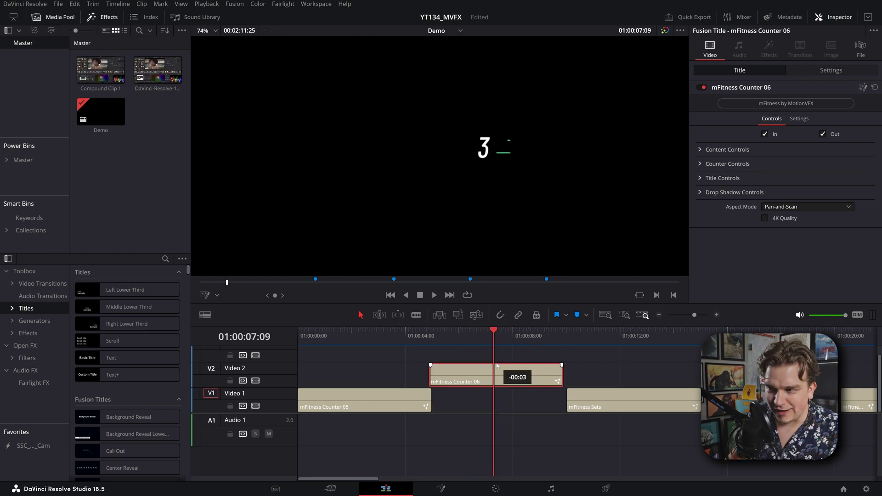
{"action": "left_click", "coordinate": [409, 401]}
{"action": "key", "text": "space"}
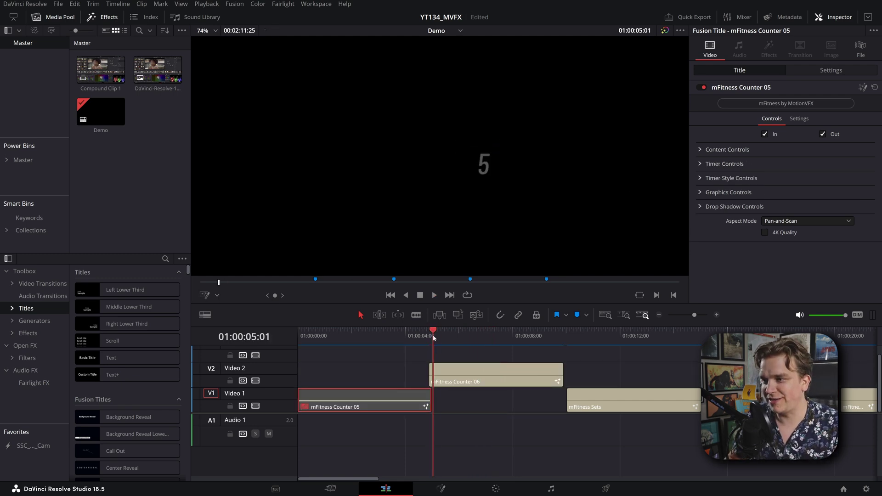
{"action": "left_click", "coordinate": [432, 343]}
{"action": "key", "text": "space"}
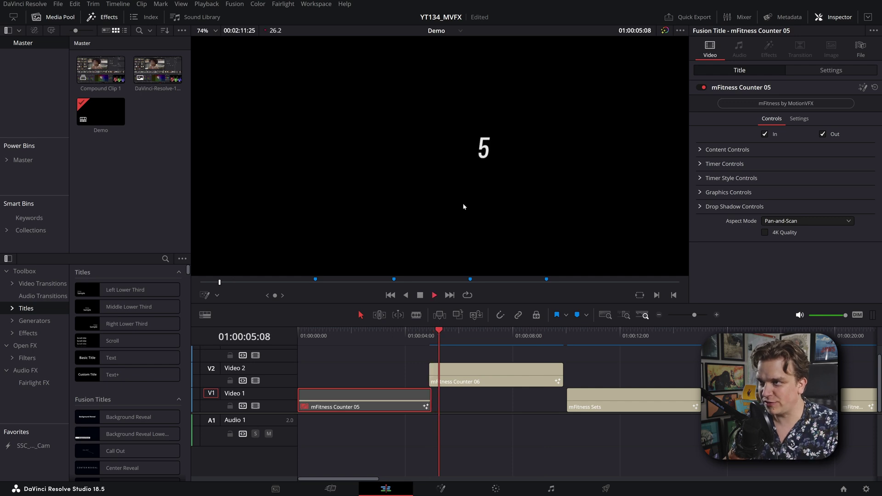
Step: Lengthen the mFitness Counter 06 clip by extending its start back to near the timeline's beginning, and play back the longer countdown
{"action": "left_click_drag", "start_coordinate": [458, 372], "coordinate": [560, 370]}
{"action": "left_click_drag", "start_coordinate": [332, 339], "coordinate": [314, 339]}
{"action": "key", "text": "space"}
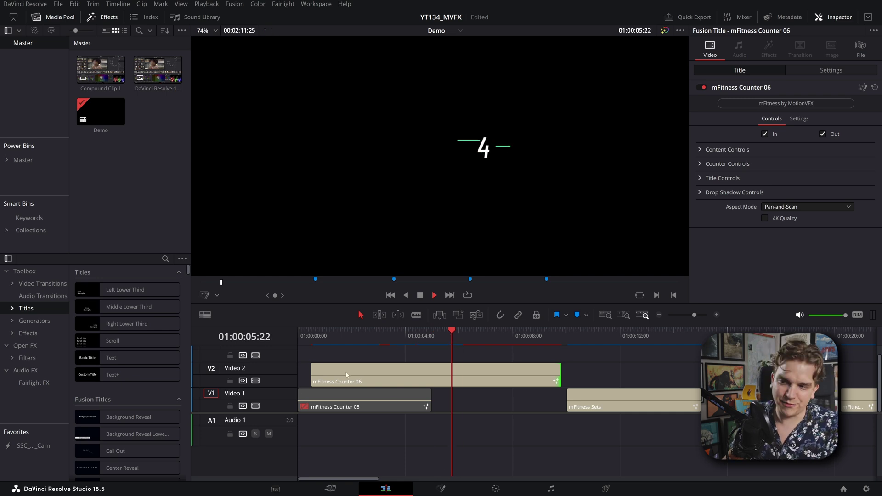
{"action": "key", "text": "space"}
Step: Set the First Activity Amount of the mFitness Balance Sheet title to about 66
{"action": "left_click", "coordinate": [488, 403]}
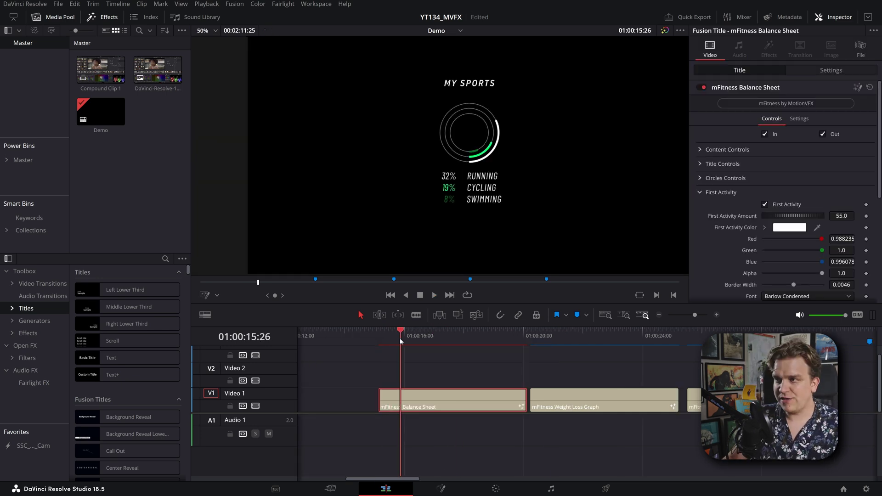
{"action": "mouse_move", "coordinate": [452, 369]}
{"action": "left_mouse_down"}
{"action": "mouse_move", "coordinate": [395, 368]}
{"action": "mouse_move", "coordinate": [437, 378]}
{"action": "left_mouse_up"}
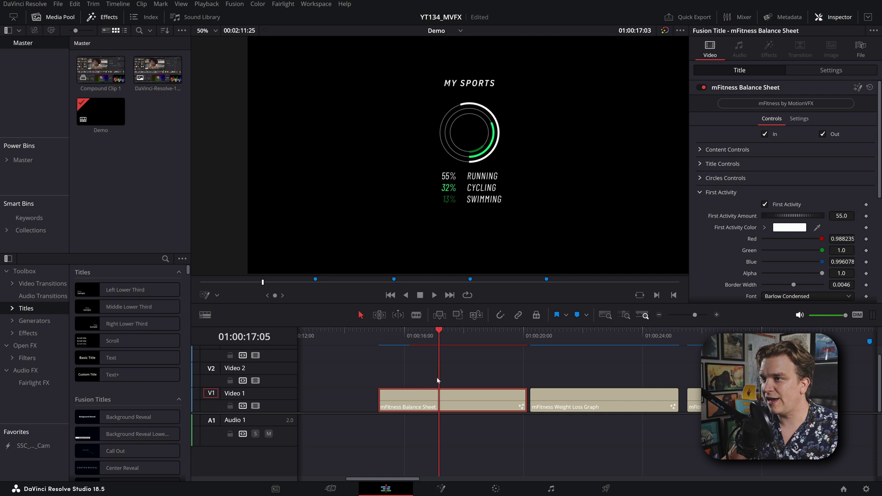
{"action": "left_click_drag", "start_coordinate": [792, 215], "coordinate": [743, 237]}
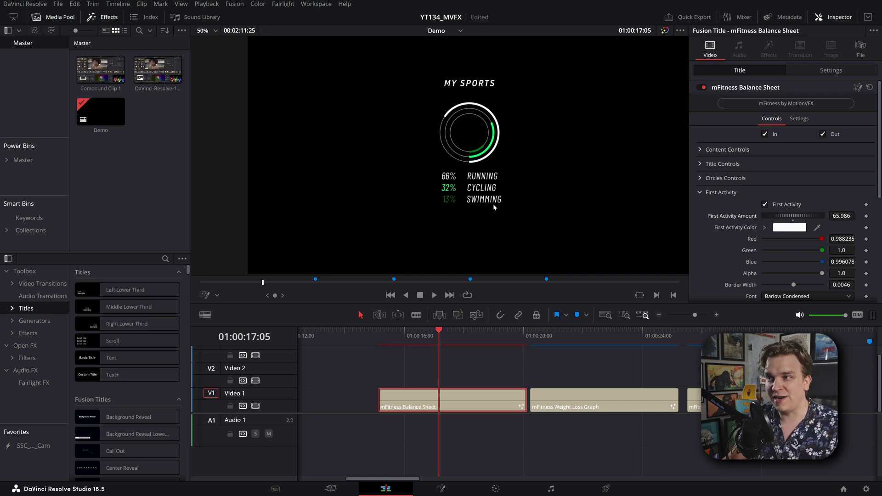
Step: Set the number of segments in the mFitness Weight Loss Graph title to 10
{"action": "left_click_drag", "start_coordinate": [534, 339], "coordinate": [591, 372]}
{"action": "left_click", "coordinate": [569, 408]}
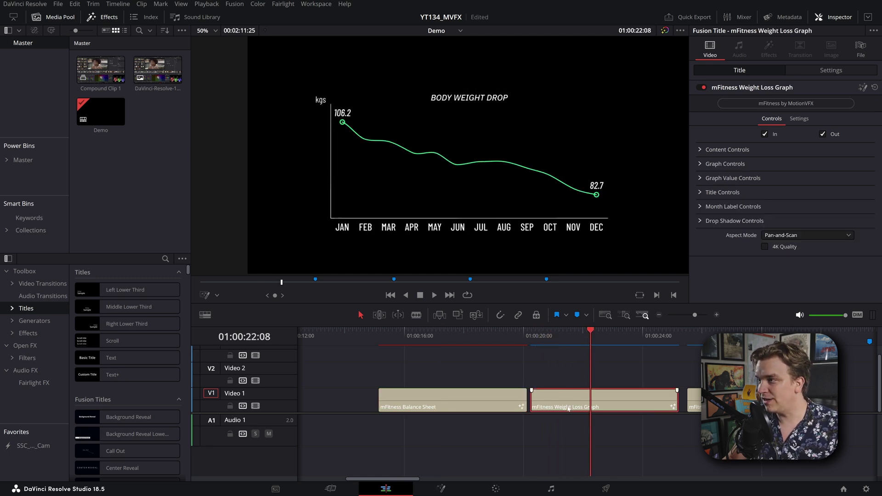
{"action": "left_click", "coordinate": [725, 164]}
{"action": "left_click", "coordinate": [787, 176]}
{"action": "left_click", "coordinate": [776, 196]}
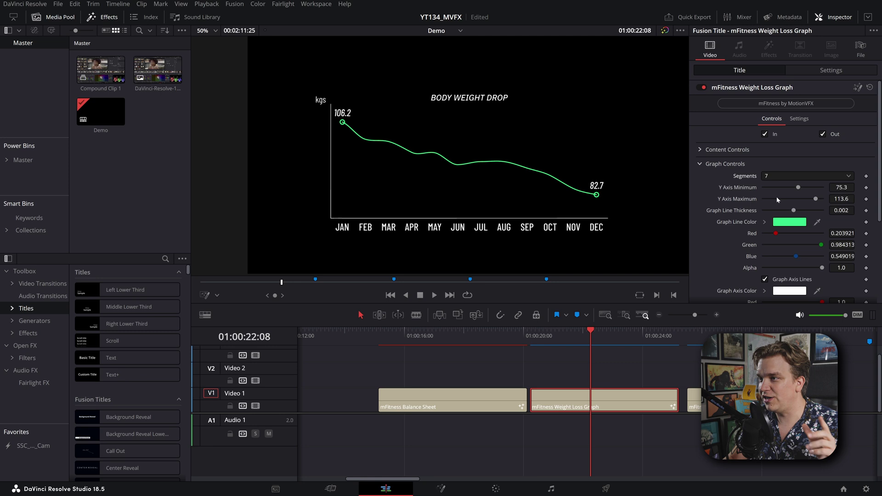
{"action": "left_click", "coordinate": [790, 178]}
{"action": "left_click", "coordinate": [784, 258]}
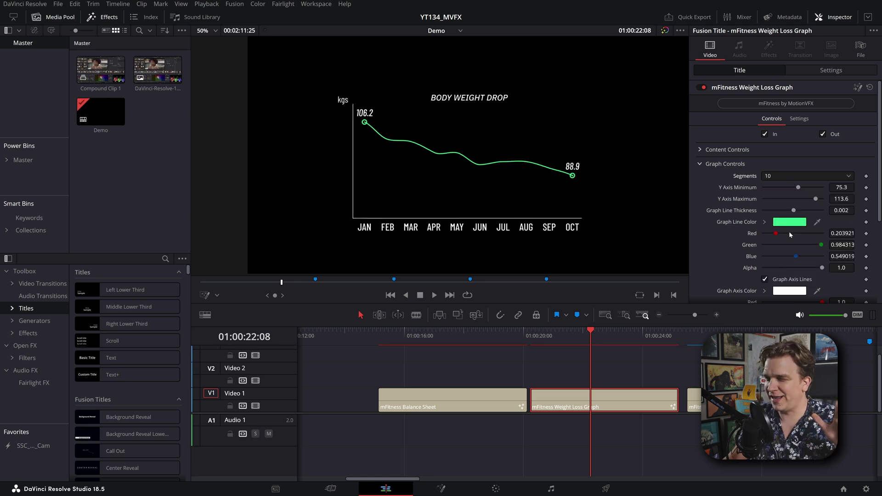
Step: Try the Weight Loss Graph with 9 and 6 segments, and return it to 10 segments
{"action": "left_click", "coordinate": [771, 176]}
{"action": "left_click", "coordinate": [777, 248]}
{"action": "left_click", "coordinate": [774, 177]}
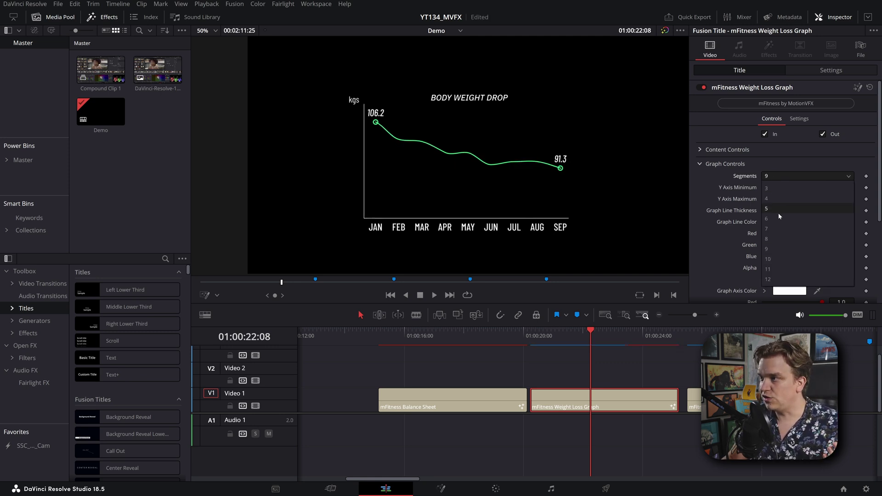
{"action": "left_click", "coordinate": [778, 218]}
{"action": "left_click", "coordinate": [774, 178]}
{"action": "left_click", "coordinate": [781, 258]}
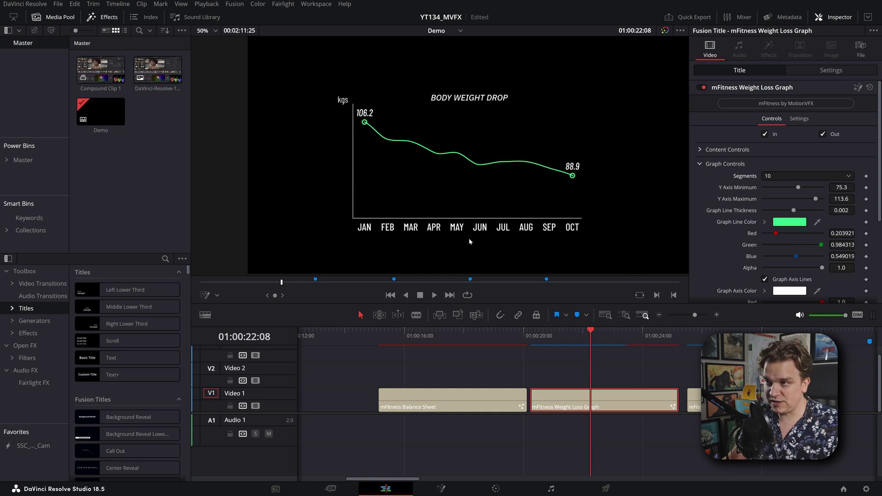
Step: Set the Weight Loss Graph's Value 4 to 98.8, Value 5 to 88.7 and Value 6 to 98.8
{"action": "left_click", "coordinate": [721, 163]}
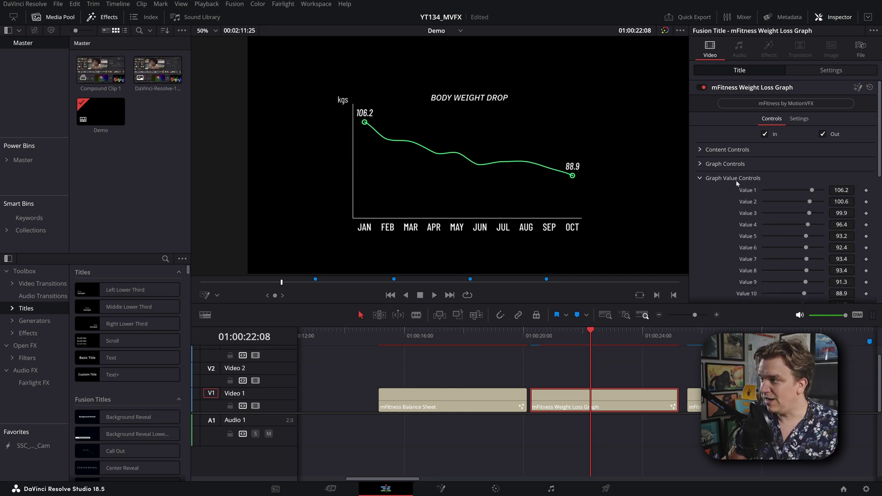
{"action": "scroll", "coordinate": [755, 185], "scroll_direction": "down", "scroll_amount": 3}
{"action": "left_click_drag", "start_coordinate": [807, 170], "coordinate": [815, 175]}
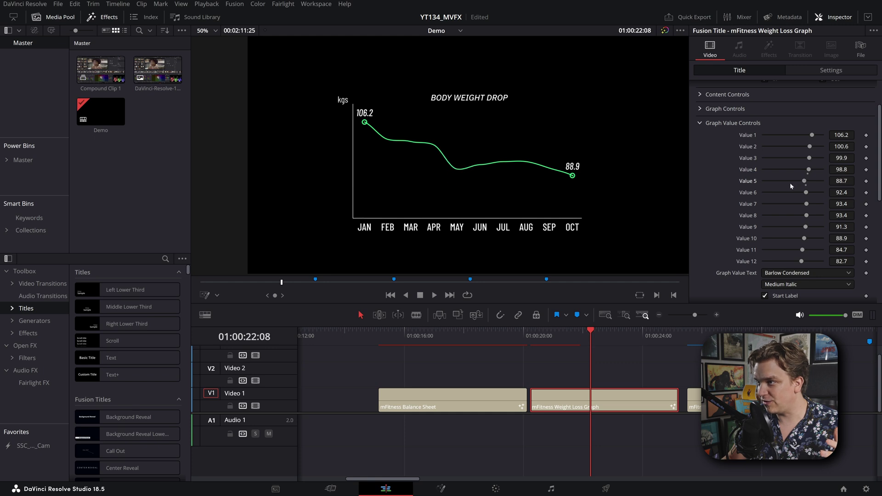
{"action": "mouse_move", "coordinate": [806, 194]}
{"action": "left_mouse_down"}
{"action": "mouse_move", "coordinate": [795, 194]}
{"action": "mouse_move", "coordinate": [805, 197]}
{"action": "left_mouse_up"}
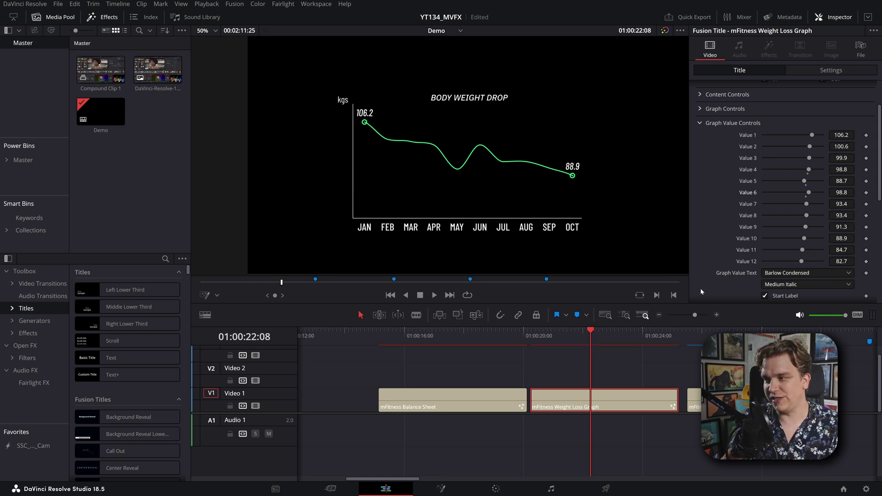
Step: Play back the mFitness Weight Scales title to view its scale animation
{"action": "left_click", "coordinate": [691, 340]}
{"action": "key", "text": "space"}
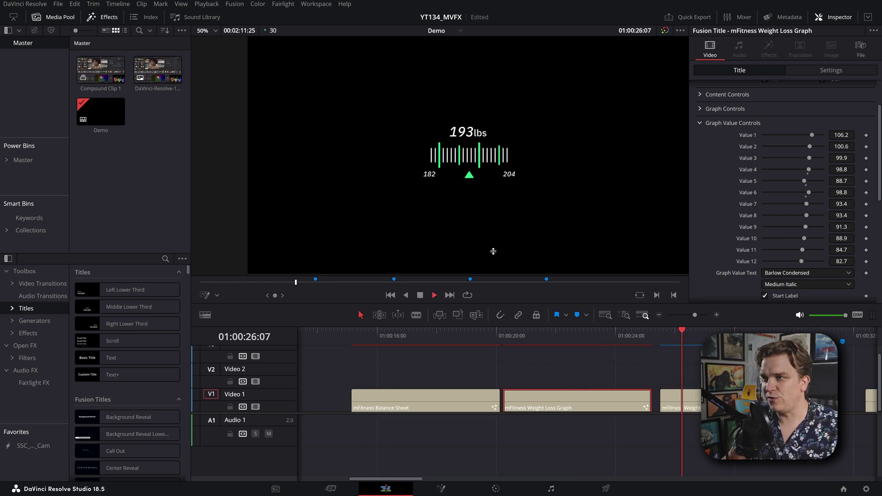
{"action": "left_click", "coordinate": [660, 338]}
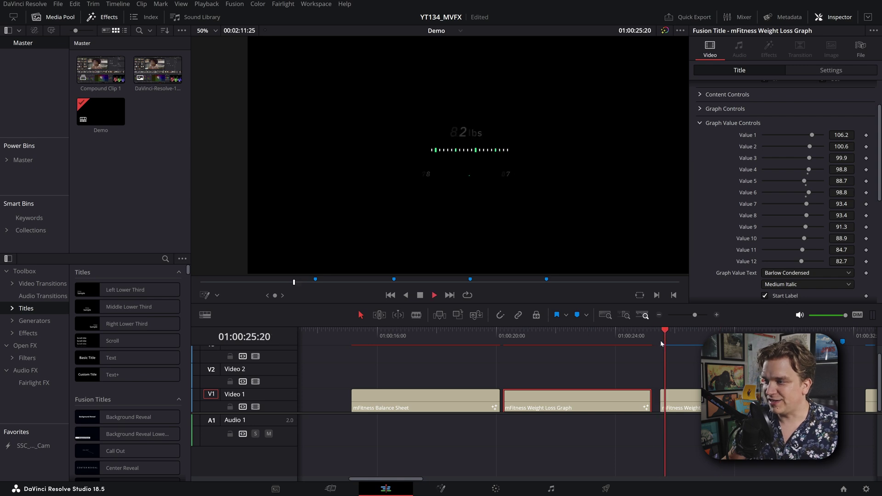
Step: Set the Weight Scales title's Small Lines Length to 0.024 and tint those lines pink with a green value of 0.724
{"action": "left_click", "coordinate": [697, 400]}
{"action": "left_click", "coordinate": [700, 165]}
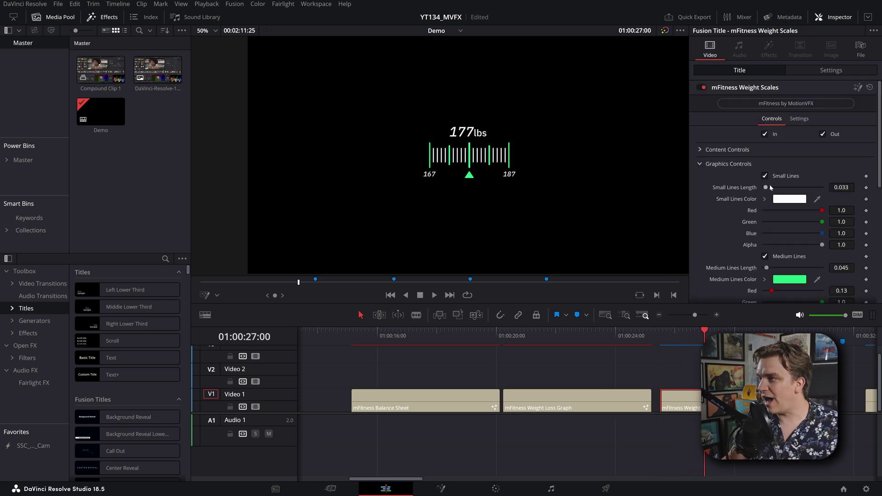
{"action": "left_click", "coordinate": [764, 176]}
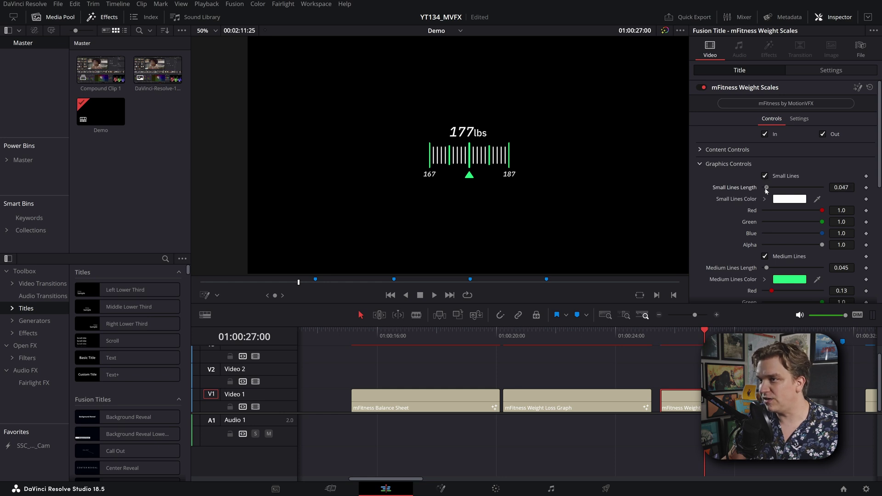
{"action": "left_click_drag", "start_coordinate": [766, 188], "coordinate": [765, 194]}
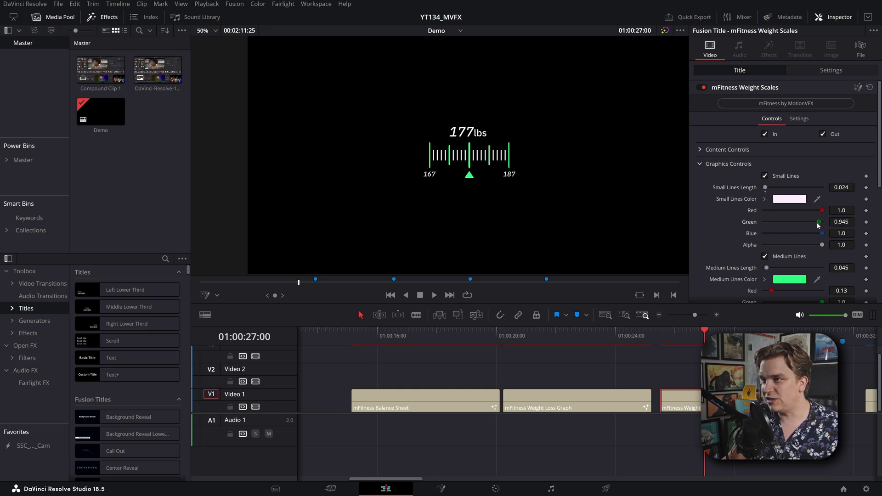
{"action": "left_click_drag", "start_coordinate": [818, 225], "coordinate": [804, 226]}
Step: Play back the compass animation of the mJourney Miscellaneous 13 title from the start of its clip
{"action": "scroll", "coordinate": [637, 376], "scroll_direction": "right", "scroll_amount": 3}
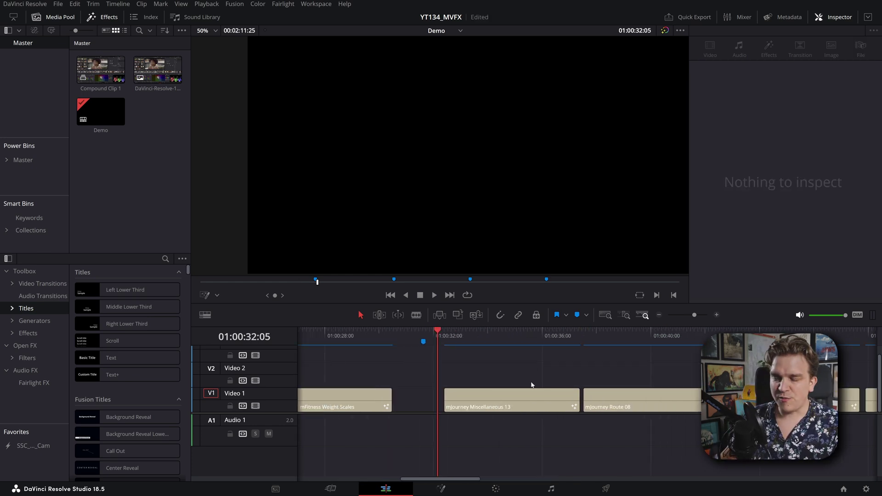
{"action": "scroll", "coordinate": [489, 363], "scroll_direction": "down", "scroll_amount": 4}
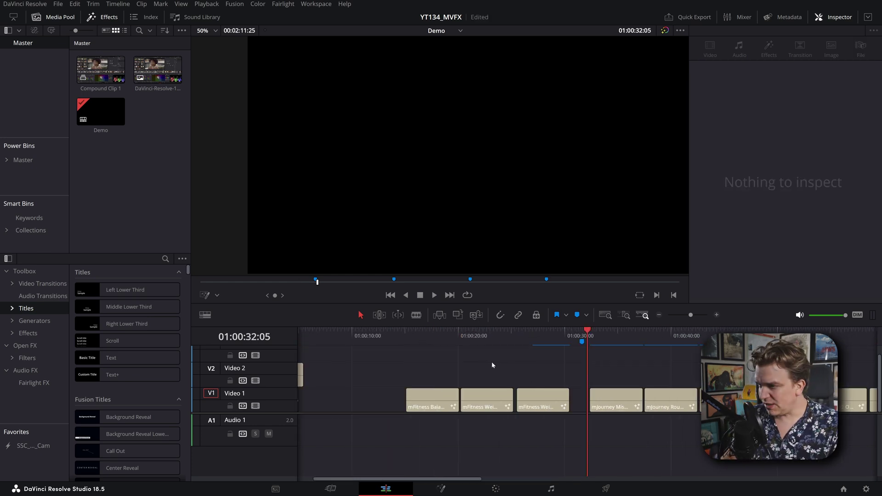
{"action": "scroll", "coordinate": [392, 360], "scroll_direction": "right", "scroll_amount": 2}
{"action": "left_click_drag", "start_coordinate": [393, 336], "coordinate": [389, 338]}
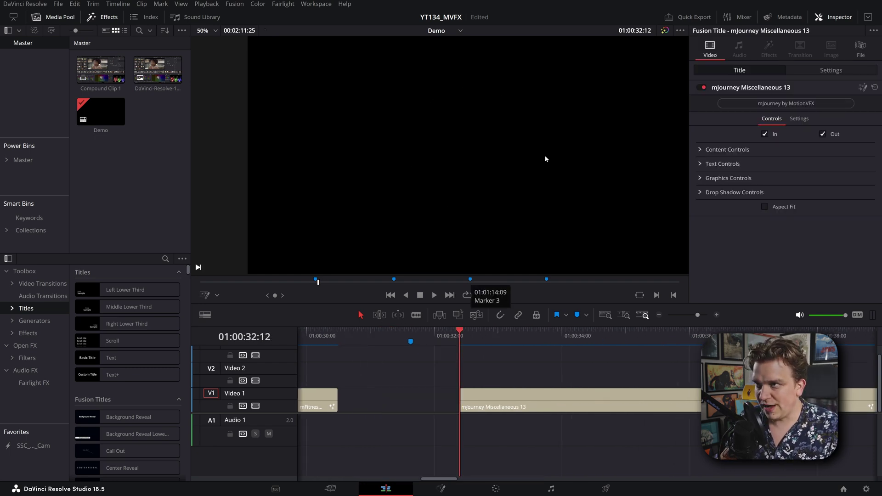
{"action": "key", "text": "space"}
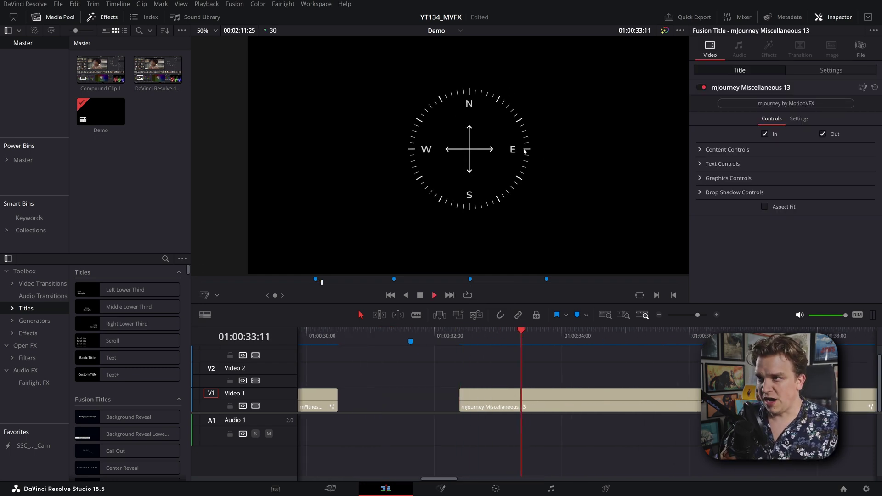
{"action": "key", "text": "Up"}
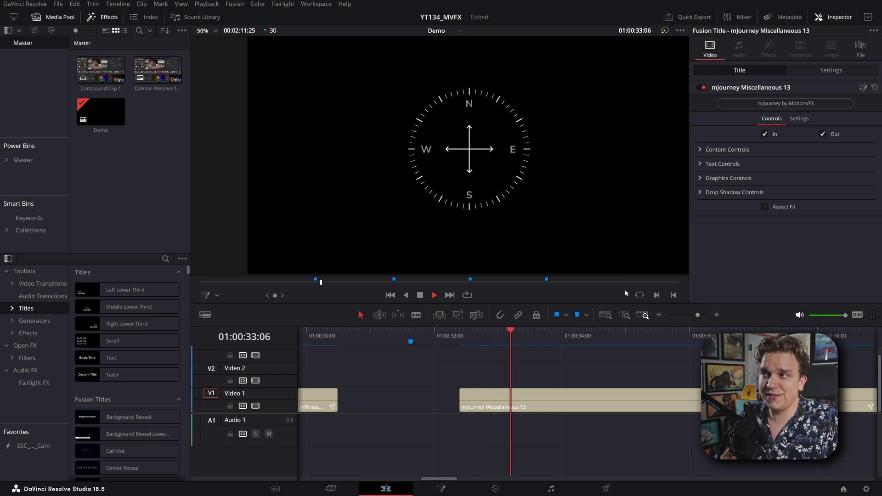
{"action": "key", "text": "space"}
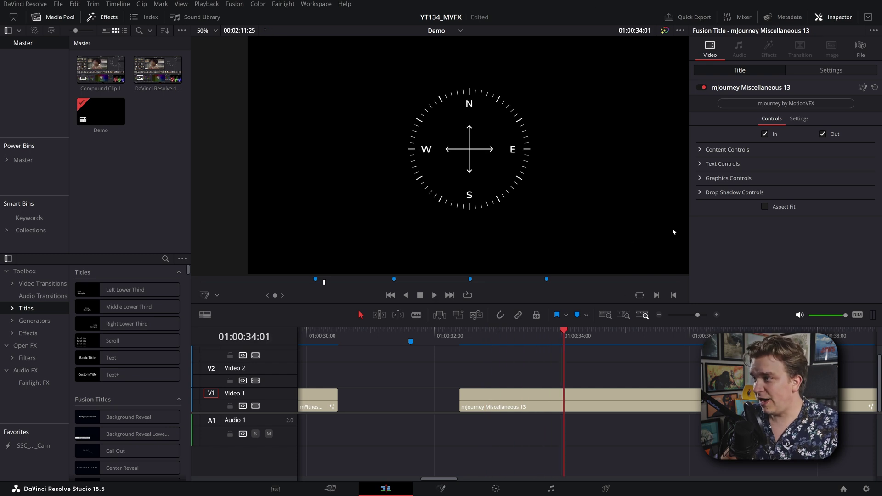
Step: Enable Oscillate Rotation for the mJourney Miscellaneous 13 compass and play the title back from its start
{"action": "left_click", "coordinate": [700, 179]}
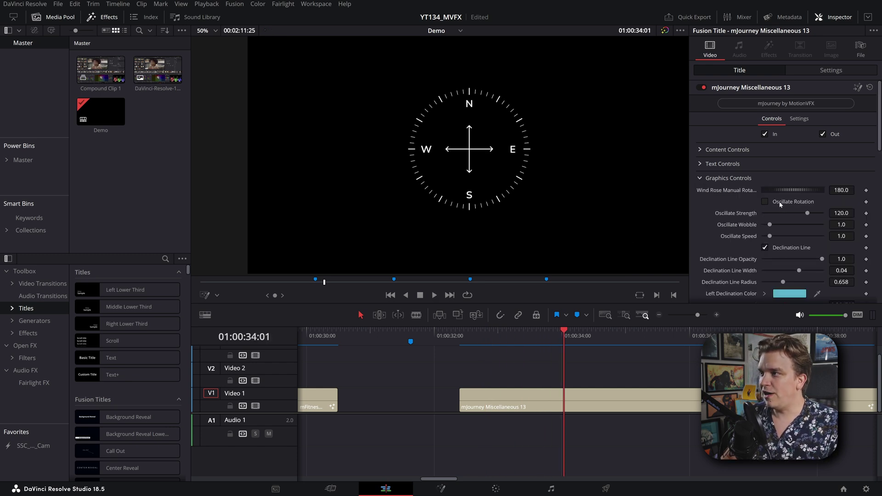
{"action": "left_click_drag", "start_coordinate": [492, 336], "coordinate": [464, 336]}
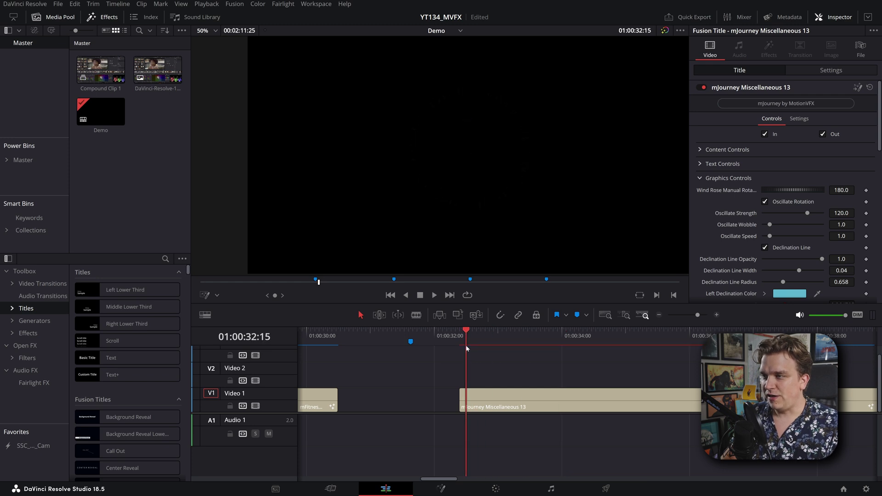
{"action": "key", "text": "space"}
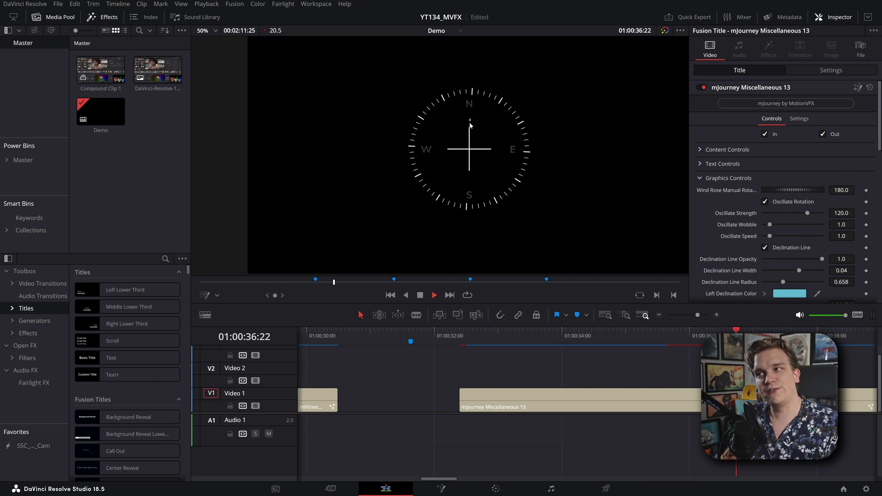
Step: Replay the mJourney Miscellaneous 13 compass animation from near the start of its clip
{"action": "left_click", "coordinate": [490, 329]}
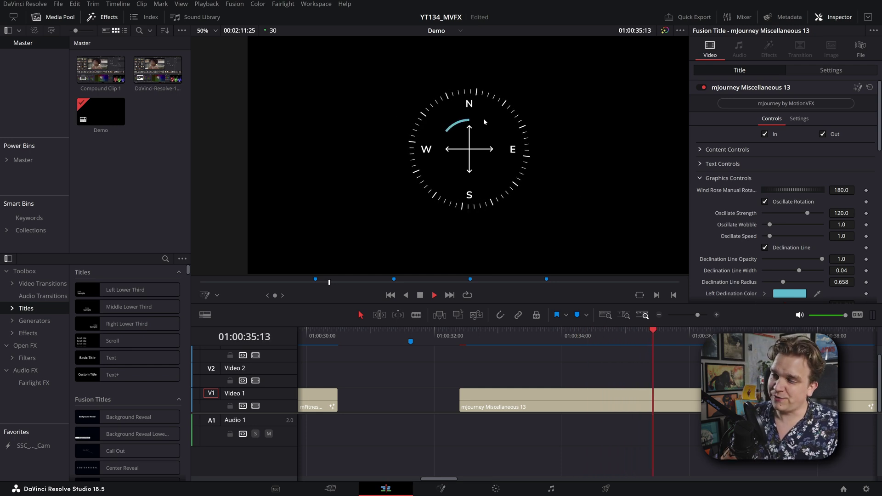
{"action": "key", "text": "space"}
Step: Move along the timeline to the mJourney Route 08 title and preview its Mount Elbrus route animation
{"action": "scroll", "coordinate": [581, 360], "scroll_direction": "right", "scroll_amount": 3}
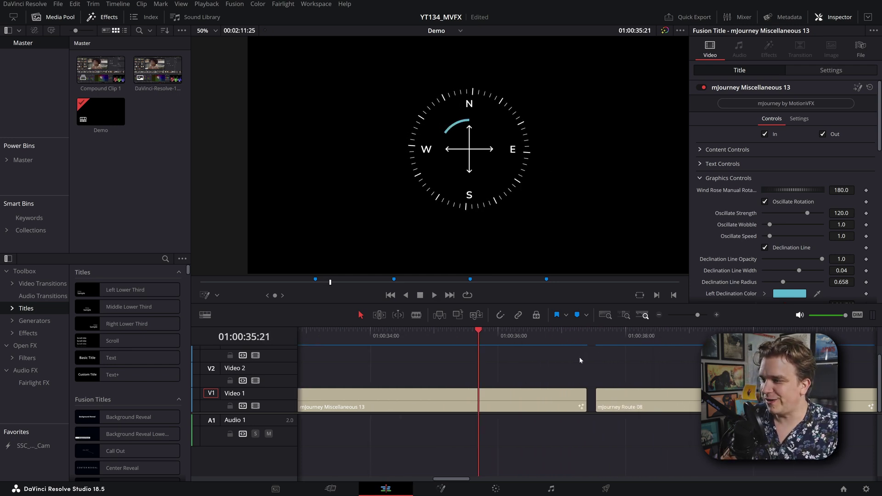
{"action": "left_click_drag", "start_coordinate": [593, 335], "coordinate": [697, 367]}
{"action": "scroll", "coordinate": [523, 371], "scroll_direction": "right", "scroll_amount": 3}
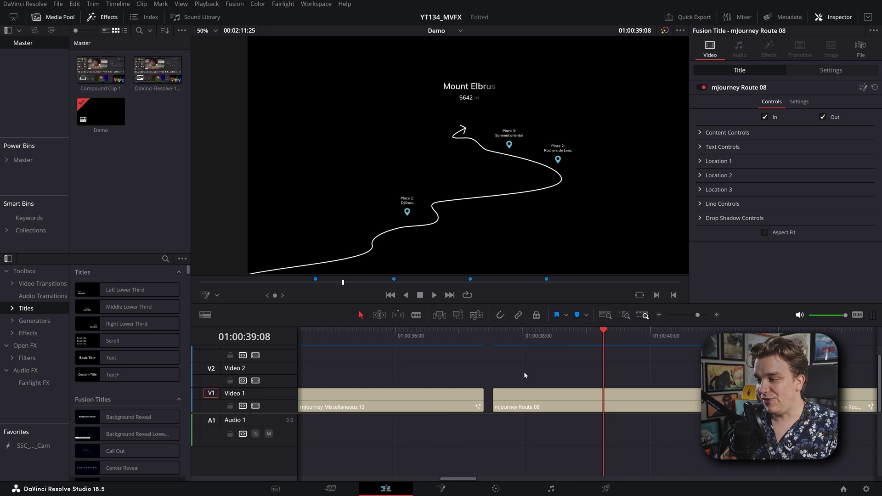
{"action": "left_click_drag", "start_coordinate": [443, 343], "coordinate": [452, 345]}
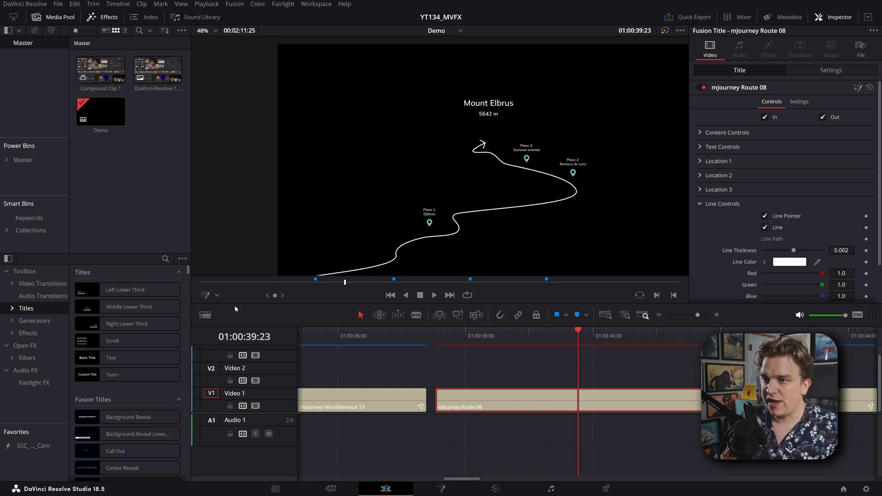
Step: Turn on the viewer's Fusion overlay and reposition the Place 1 and Place 2 markers on the Mount Elbrus route
{"action": "left_click", "coordinate": [207, 298]}
{"action": "mouse_move", "coordinate": [431, 218]}
{"action": "left_mouse_down"}
{"action": "mouse_move", "coordinate": [384, 243]}
{"action": "mouse_move", "coordinate": [404, 230]}
{"action": "left_mouse_up"}
{"action": "left_click_drag", "start_coordinate": [576, 170], "coordinate": [582, 171]}
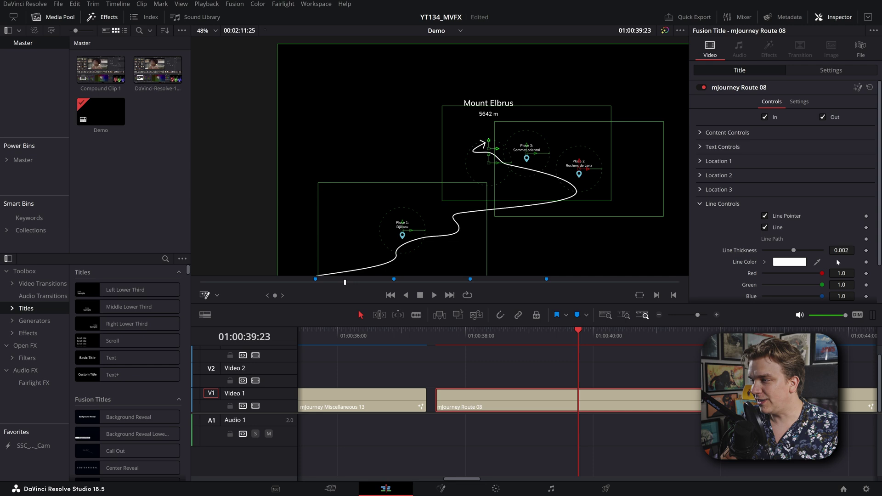
Step: Look over the Location 3 controls of the mJourney Route 08 title
{"action": "left_click", "coordinate": [703, 204]}
{"action": "left_click", "coordinate": [702, 190]}
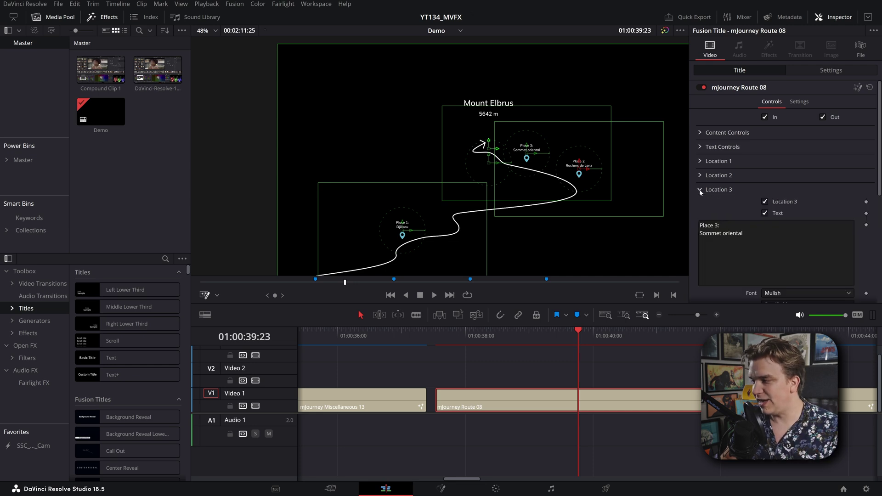
{"action": "left_click", "coordinate": [702, 190]}
Step: Hide the on-screen overlay and play back the mJourney Route 05 title's Philippines to Indonesia route
{"action": "scroll", "coordinate": [569, 376], "scroll_direction": "right", "scroll_amount": 4}
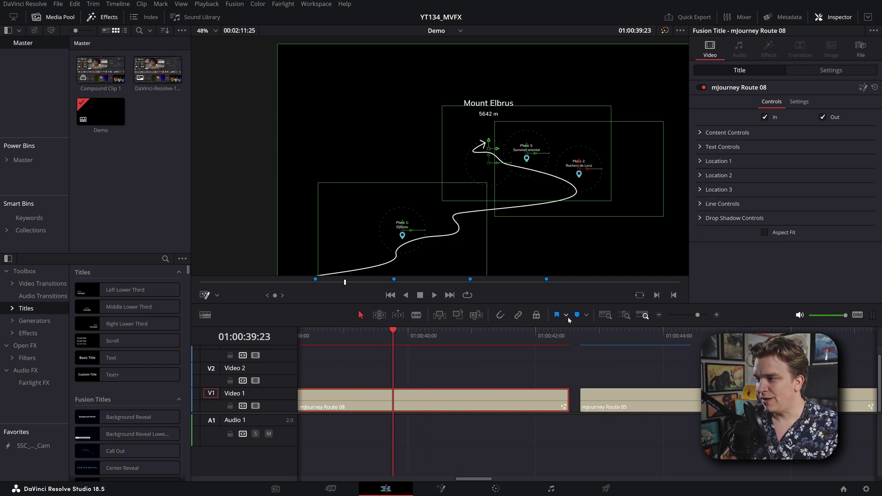
{"action": "left_click_drag", "start_coordinate": [580, 334], "coordinate": [597, 347]}
{"action": "scroll", "coordinate": [628, 364], "scroll_direction": "right", "scroll_amount": 1}
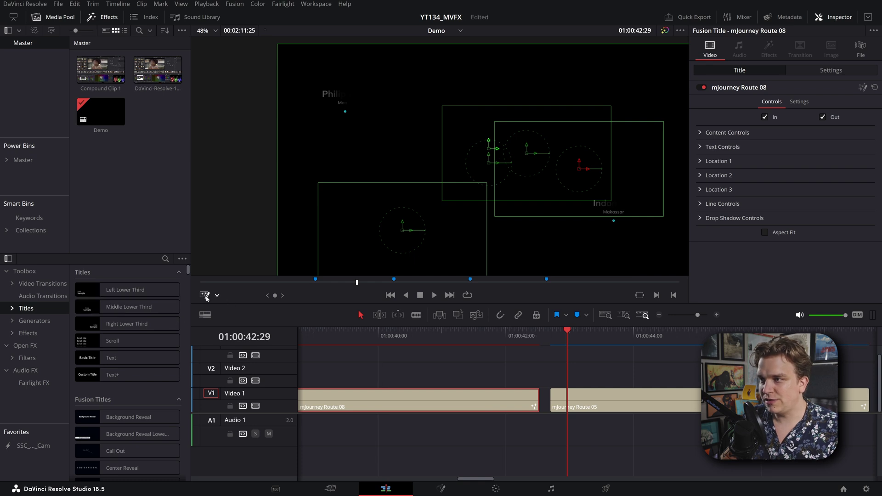
{"action": "key", "text": "space"}
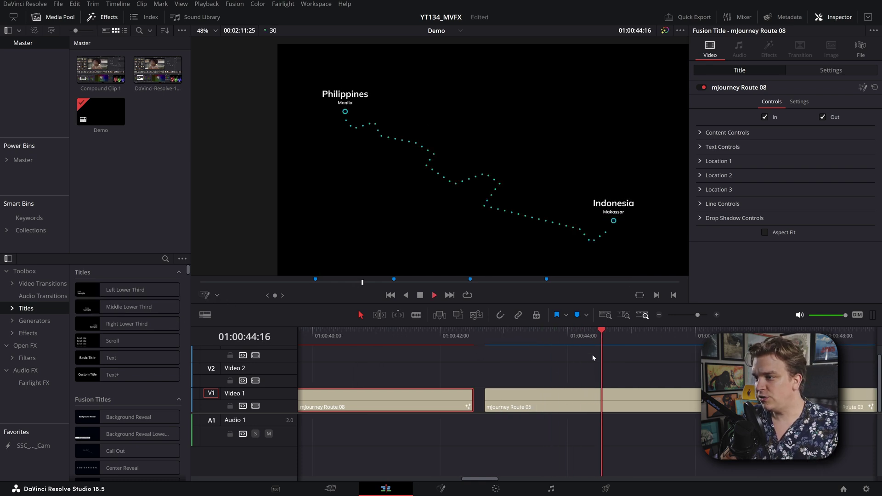
{"action": "key", "text": "space"}
Step: Reshape the dotted Philippines to Indonesia route by moving points in the middle of its path downward
{"action": "left_click_drag", "start_coordinate": [485, 174], "coordinate": [481, 177]}
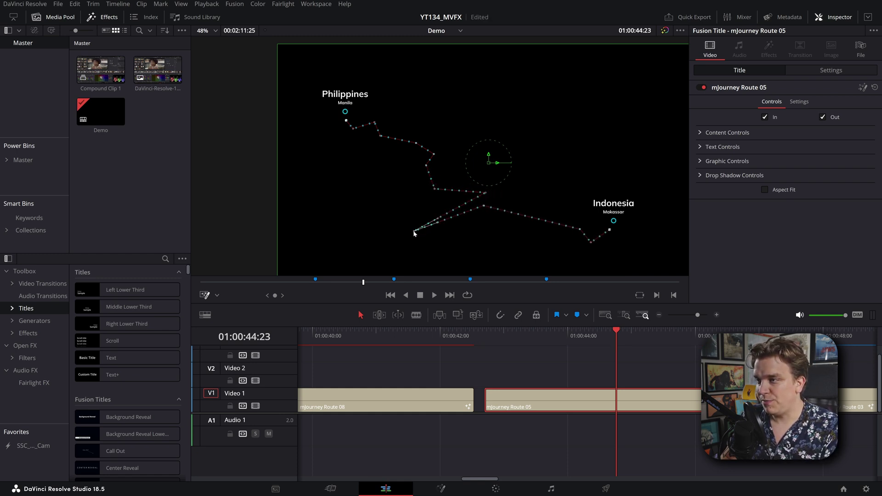
{"action": "left_click_drag", "start_coordinate": [484, 205], "coordinate": [498, 236]}
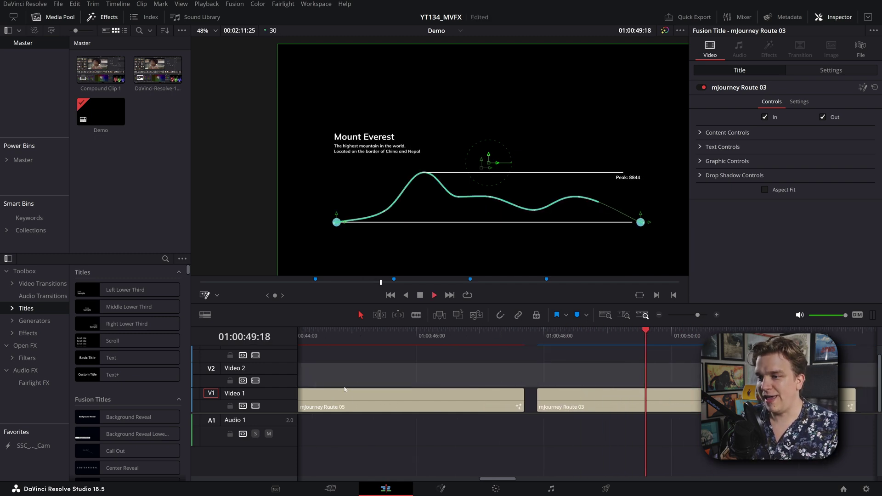
Step: Hide the on-screen overlay and replay the mJourney Route 03 Mount Everest elevation animation from its start
{"action": "key", "text": "space"}
{"action": "left_click", "coordinate": [205, 295]}
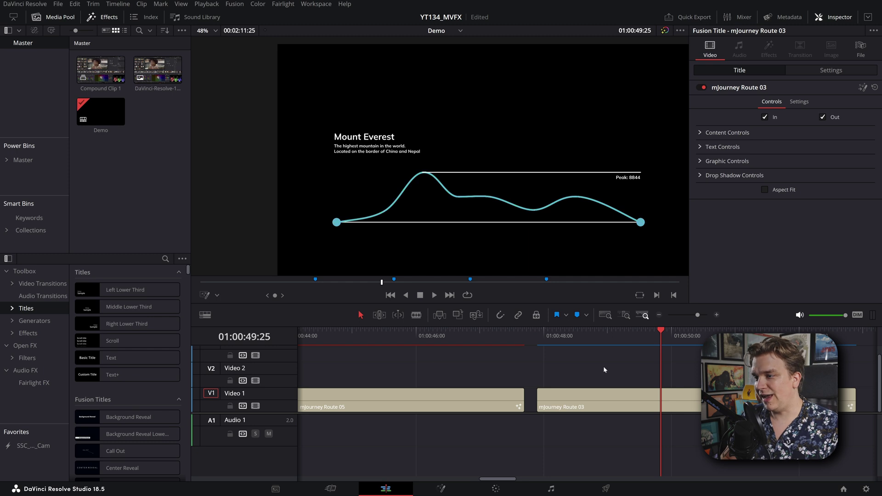
{"action": "left_click_drag", "start_coordinate": [551, 341], "coordinate": [539, 344]}
{"action": "key", "text": "space"}
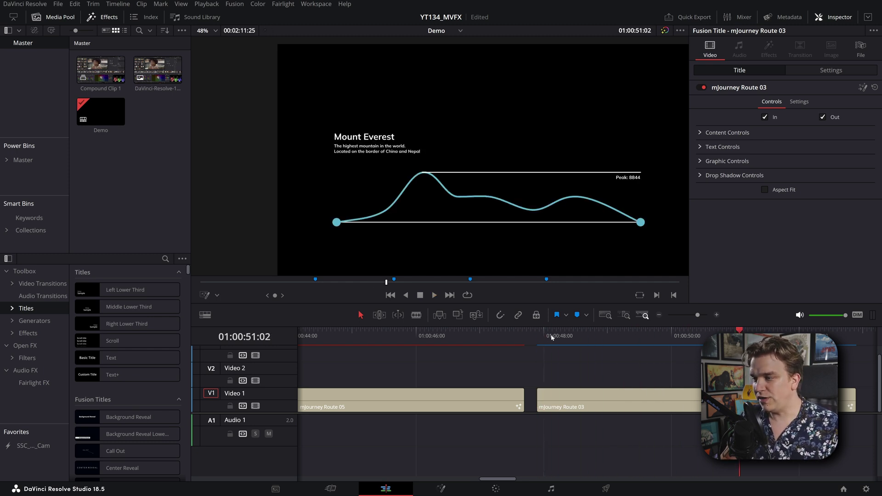
{"action": "left_click_drag", "start_coordinate": [552, 337], "coordinate": [647, 380]}
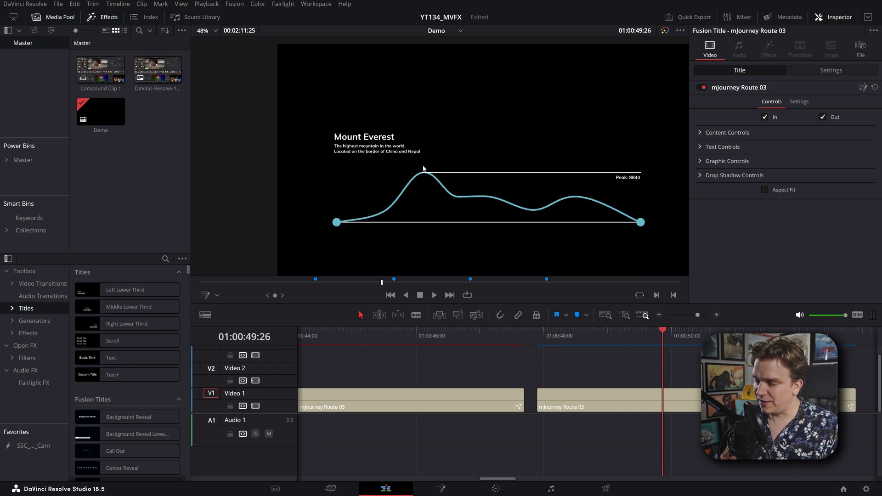
{"action": "key", "text": "Up"}
{"action": "key", "text": "space"}
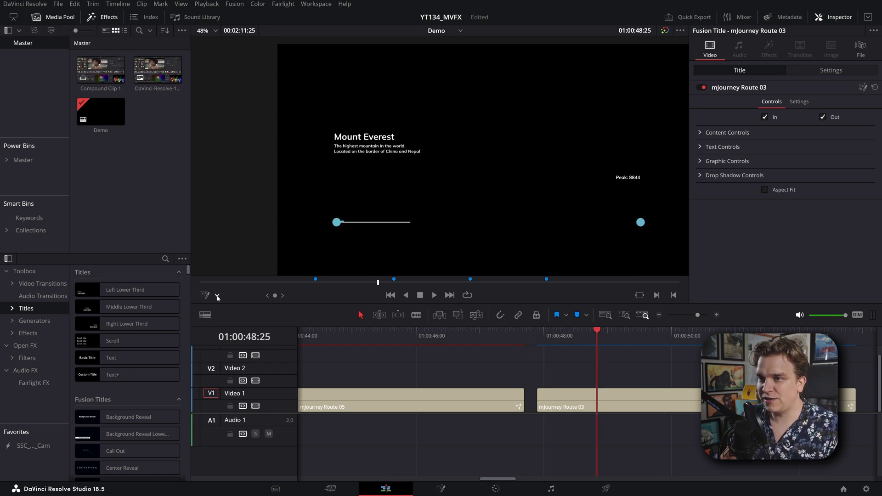
Step: Adjust the Mount Everest elevation curve's point just past the peak and play the Route 03 title back
{"action": "key", "text": "space"}
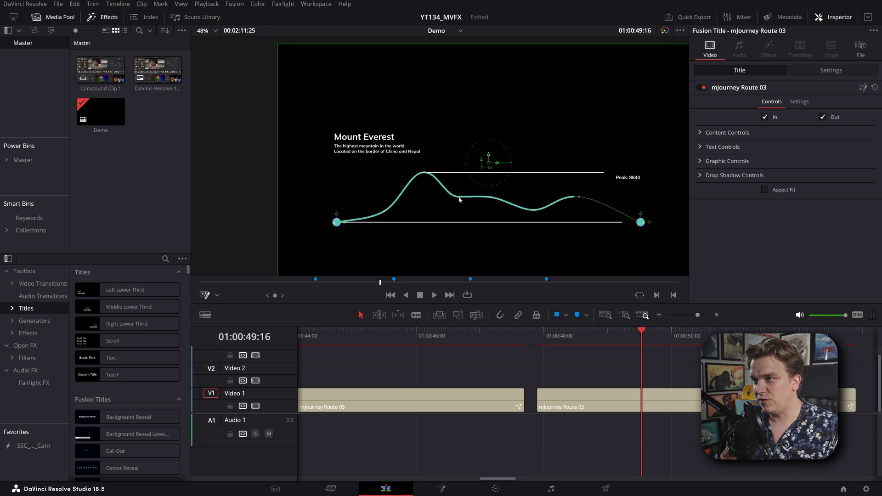
{"action": "key", "text": "space"}
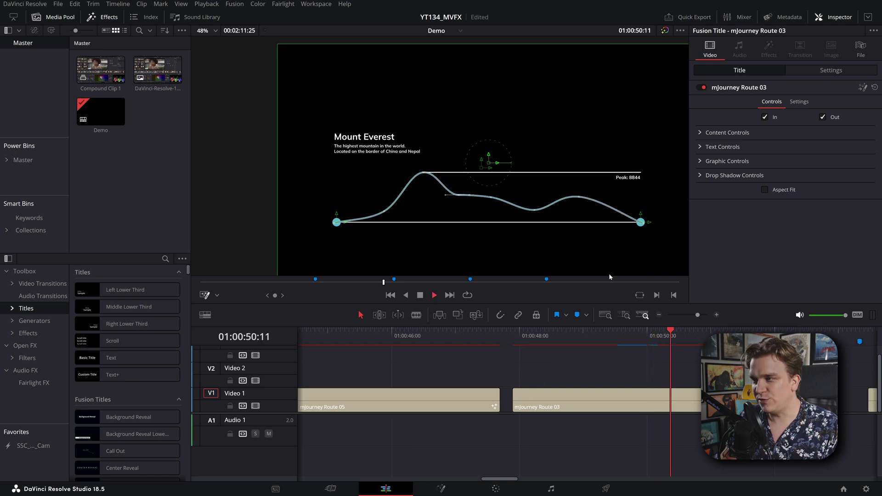
{"action": "key", "text": "space"}
Step: Move the playhead to the start of the mMessage2 Overlay 03 title and save the project
{"action": "scroll", "coordinate": [575, 339], "scroll_direction": "right", "scroll_amount": 5}
{"action": "left_click", "coordinate": [567, 337]}
{"action": "key", "text": "ctrl+minus"}
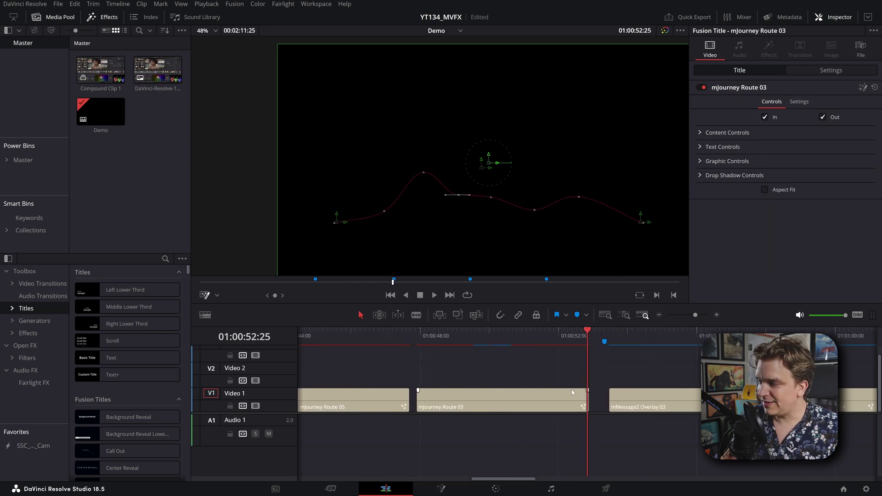
{"action": "key", "text": "ctrl+equal"}
{"action": "left_click_drag", "start_coordinate": [613, 384], "coordinate": [481, 339]}
{"action": "left_click", "coordinate": [496, 342]}
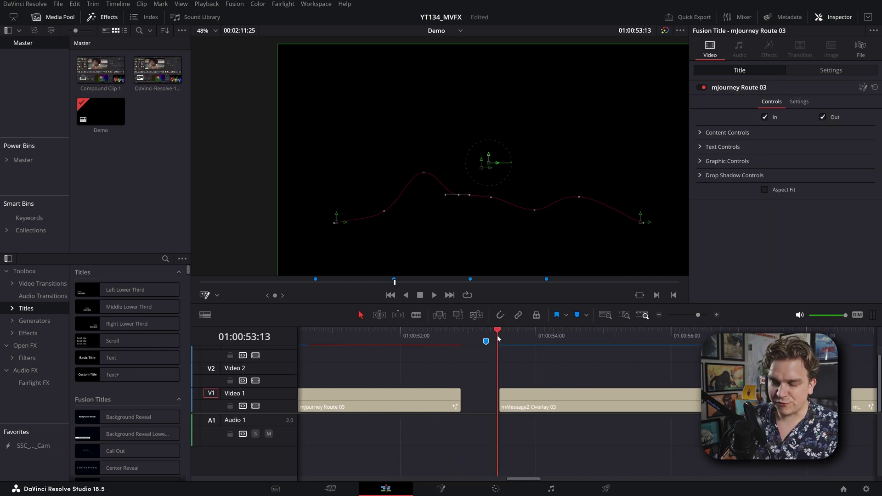
{"action": "key", "text": "ctrl+s"}
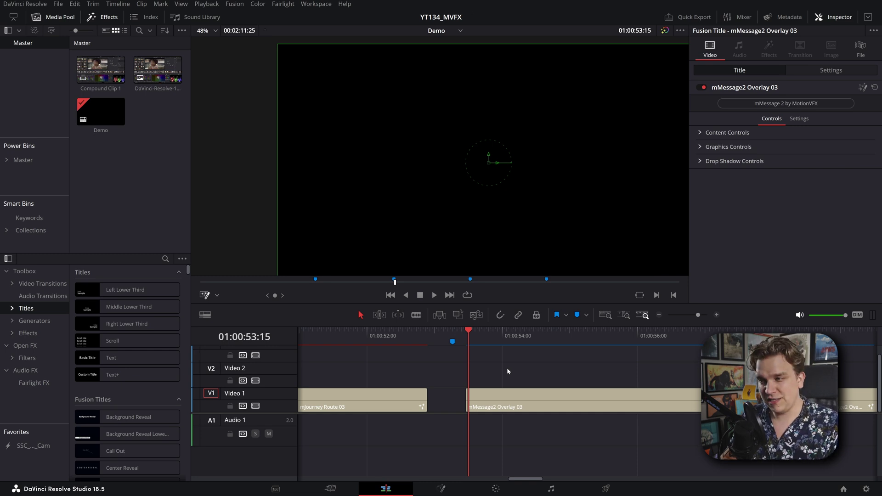
Step: Play back the mMessage2 Overlay 03 balloons and the Overlay 04 hand with flowers
{"action": "key", "text": "space"}
{"action": "key", "text": "space"}
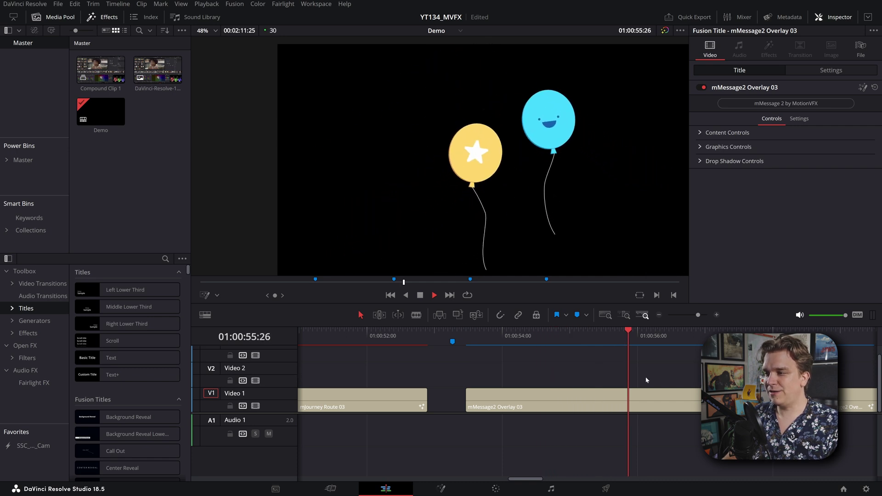
{"action": "left_click_drag", "start_coordinate": [735, 377], "coordinate": [569, 379]}
{"action": "left_click_drag", "start_coordinate": [578, 339], "coordinate": [659, 340]}
{"action": "key", "text": "space"}
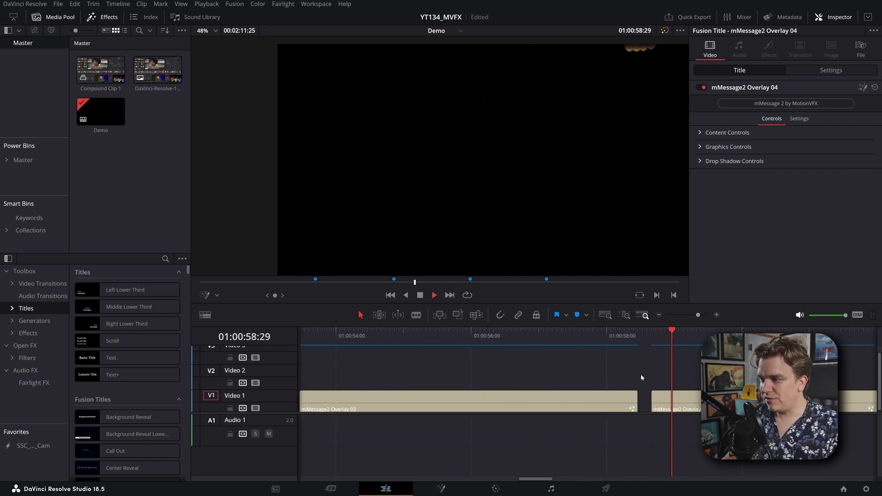
{"action": "left_click", "coordinate": [497, 340]}
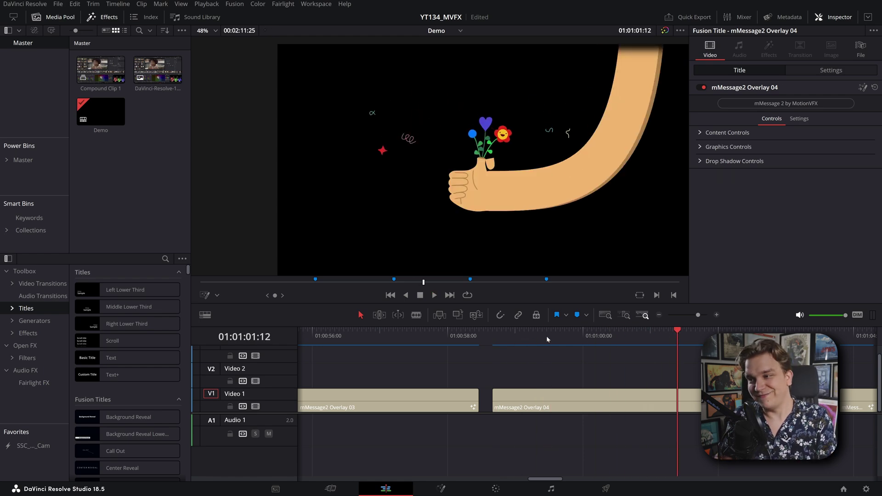
Step: Play back the heart-icon particle animations of the mMessage2 Overlay 05 and Overlay 06 titles
{"action": "left_click_drag", "start_coordinate": [541, 338], "coordinate": [561, 351]}
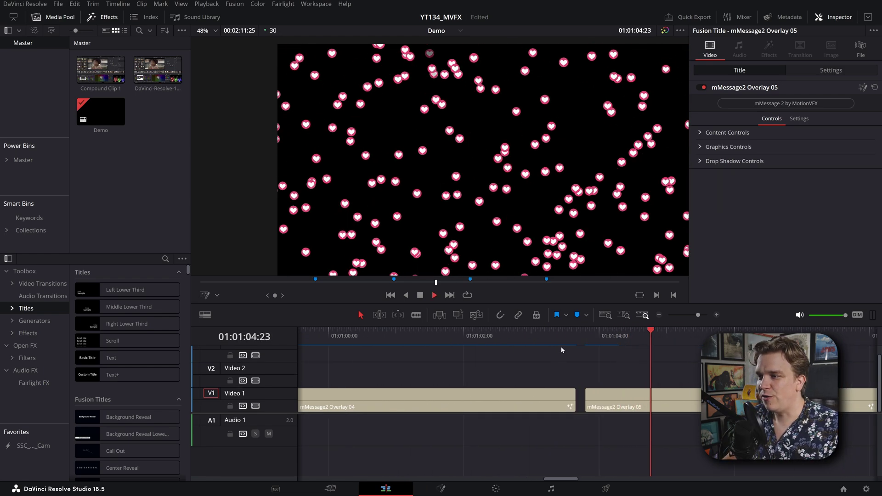
{"action": "left_click", "coordinate": [561, 346]}
{"action": "key", "text": "Down"}
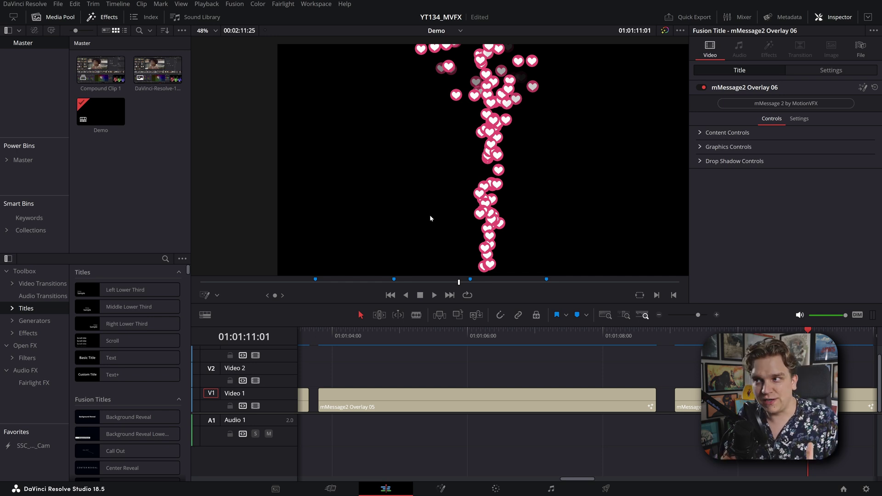
Step: Set the mMessage2 Overlay 06 icon to Custom and load DaVinci-Resolve-Logo-Square.jpg from the Desktop as its image source
{"action": "left_click", "coordinate": [676, 391]}
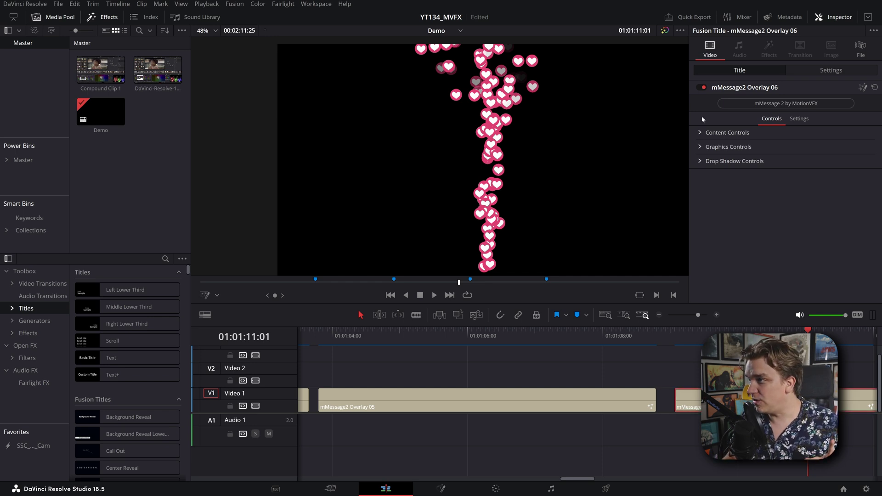
{"action": "left_click", "coordinate": [701, 148]}
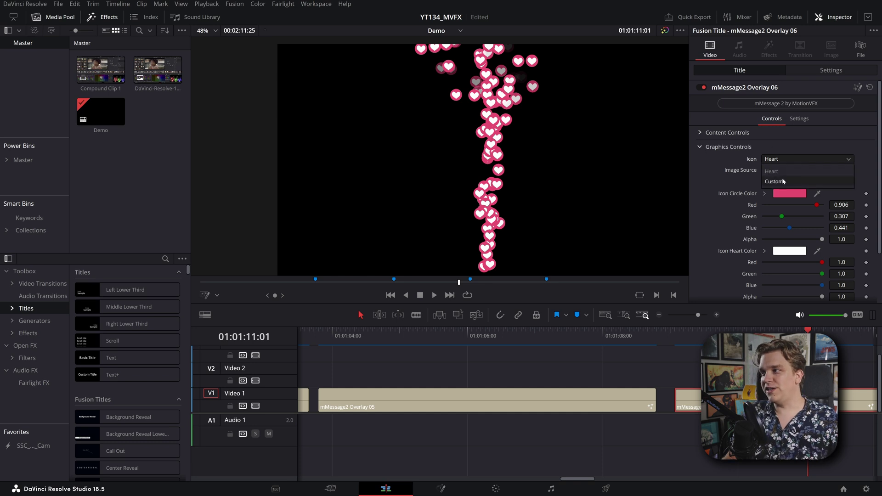
{"action": "left_click", "coordinate": [783, 159]}
{"action": "left_click", "coordinate": [778, 183]}
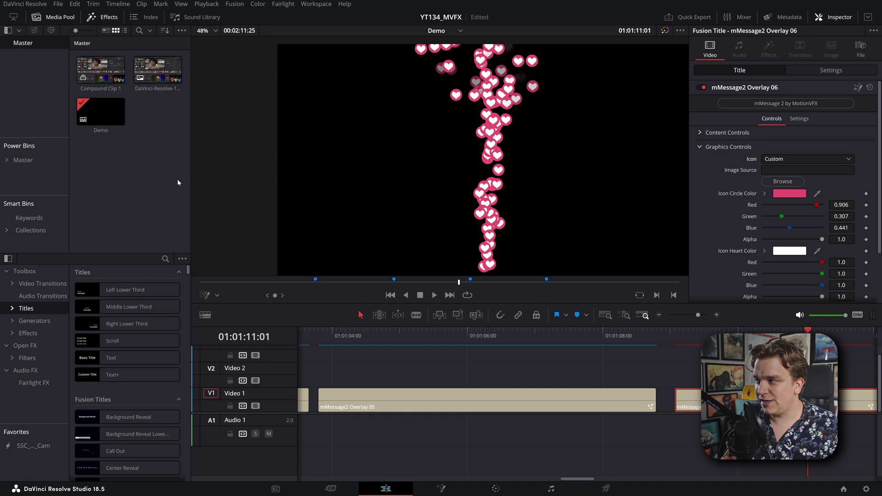
{"action": "left_click", "coordinate": [776, 181]}
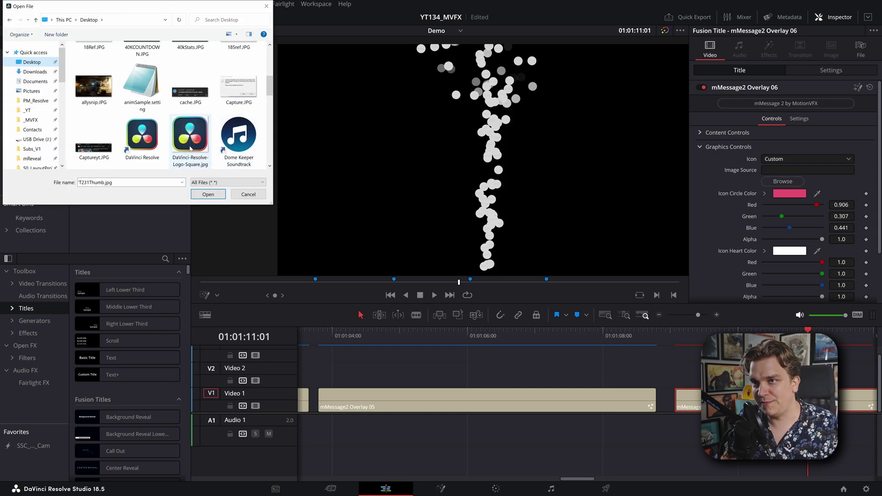
{"action": "left_click", "coordinate": [190, 142]}
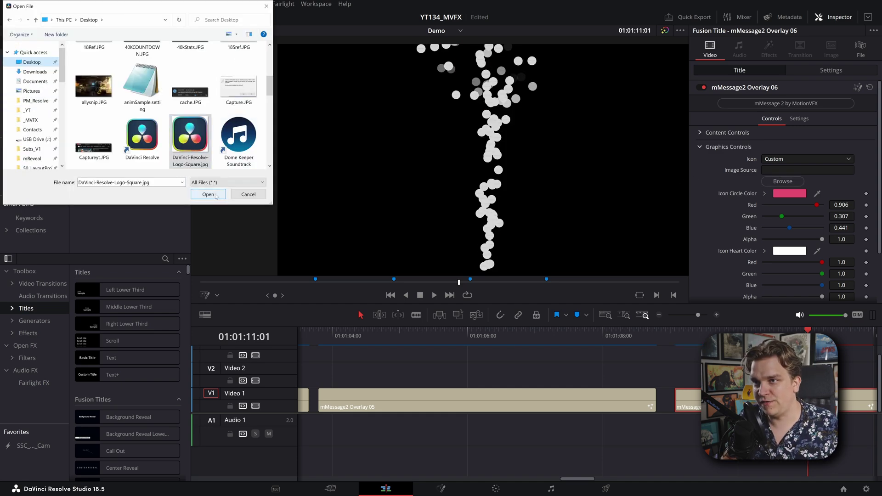
{"action": "left_click", "coordinate": [208, 194]}
Step: Play back mMessage2 Overlay 06 from its start to check the custom logo particles
{"action": "left_click", "coordinate": [667, 352]}
{"action": "key", "text": "space"}
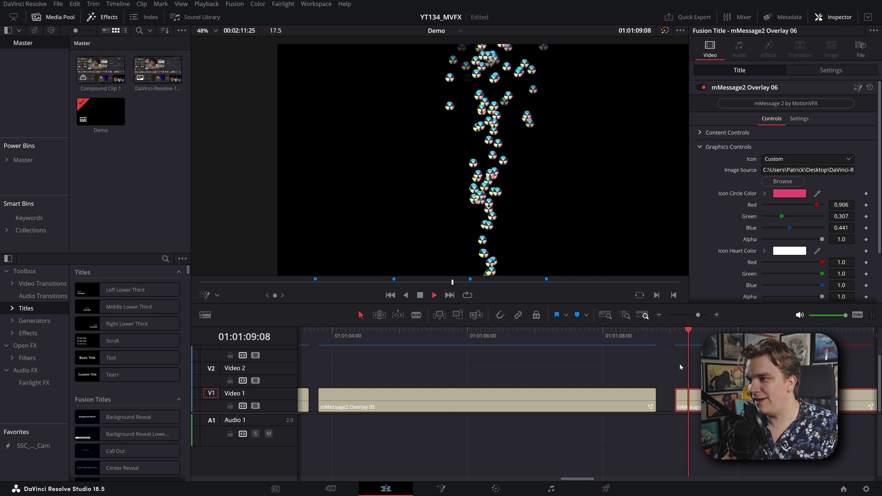
{"action": "key", "text": "space"}
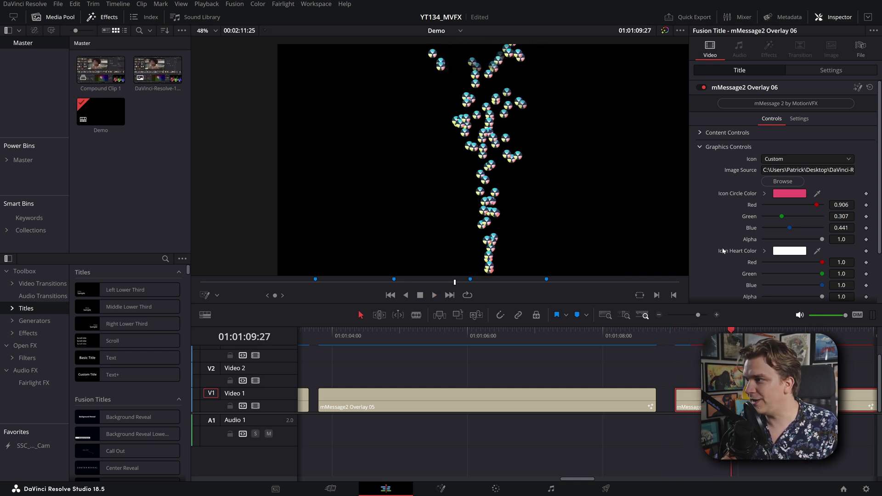
Step: Set the Overlay 06 Image Inner Scale to 0.22 and check the logo particles at an earlier frame
{"action": "scroll", "coordinate": [514, 220], "scroll_direction": "up", "scroll_amount": 2}
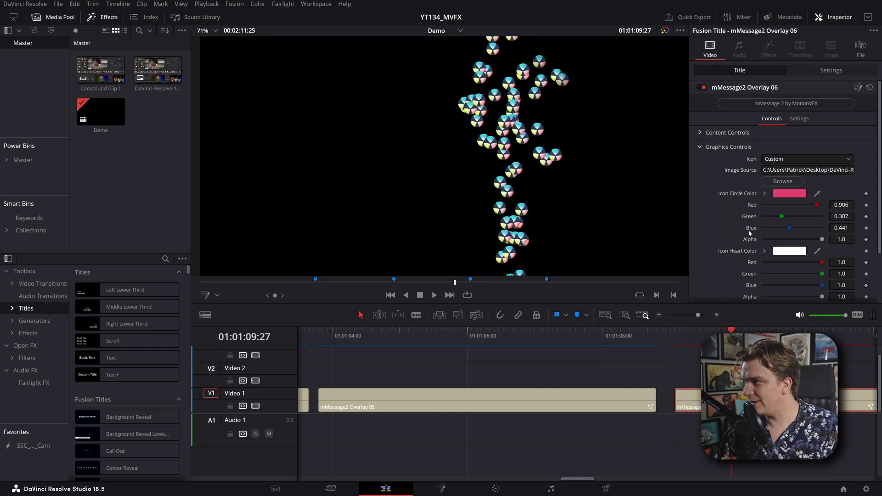
{"action": "scroll", "coordinate": [757, 238], "scroll_direction": "down", "scroll_amount": 3}
{"action": "left_click_drag", "start_coordinate": [773, 262], "coordinate": [768, 262]}
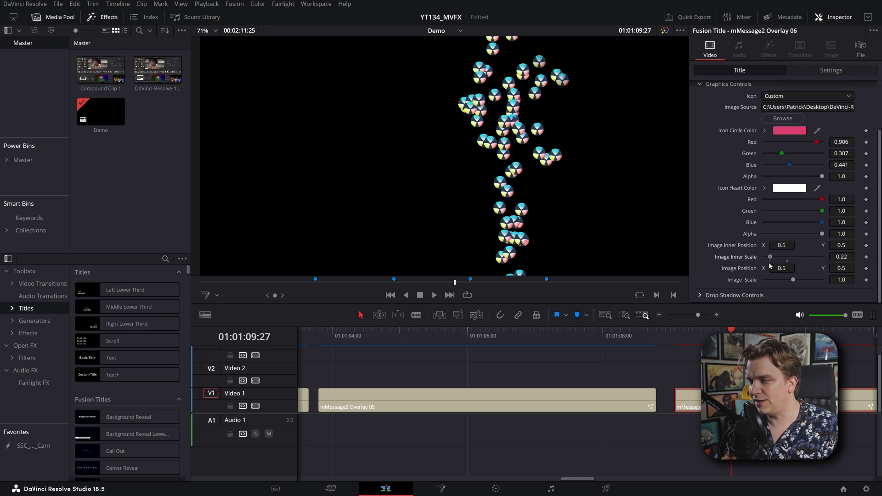
{"action": "left_click", "coordinate": [700, 341]}
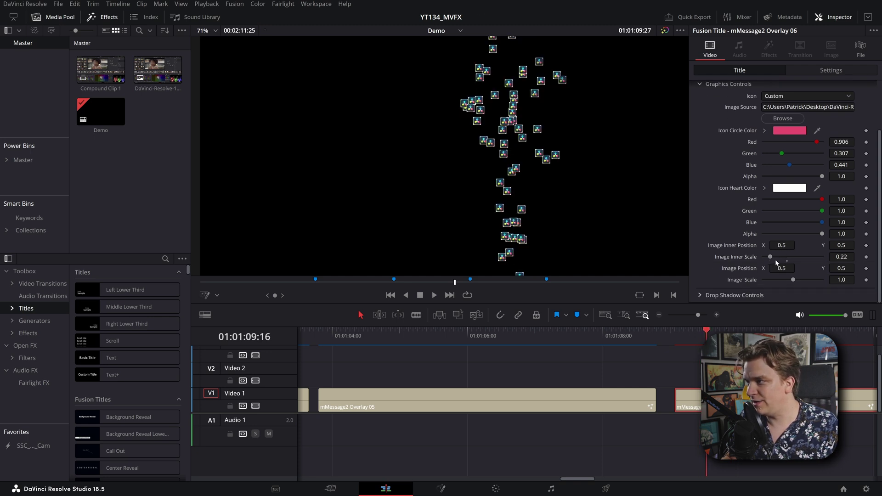
Step: Set the mMessage2 Overlay 06 Image Inner Scale to 0.36 and inspect the logo particles up close at an earlier frame
{"action": "left_click_drag", "start_coordinate": [706, 335], "coordinate": [677, 336]}
{"action": "scroll", "coordinate": [516, 161], "scroll_direction": "up", "scroll_amount": 4}
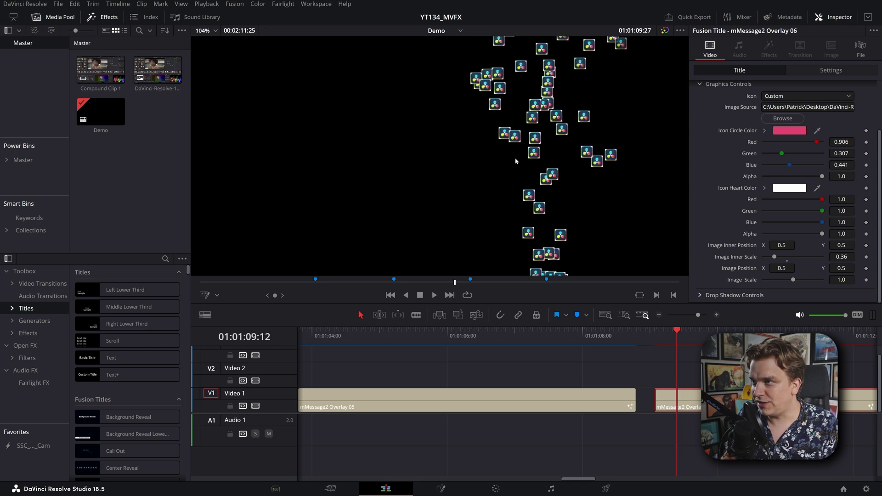
{"action": "left_click_drag", "start_coordinate": [574, 190], "coordinate": [522, 226]}
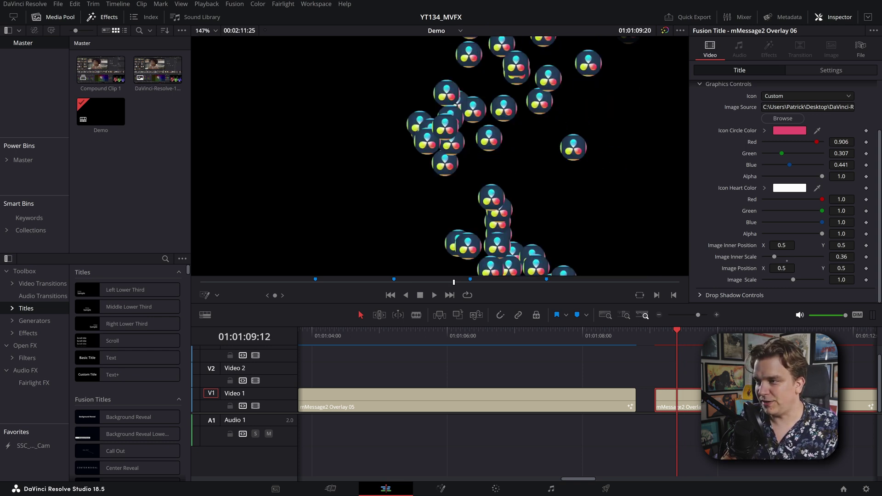
Step: Go to the start of mPodcast Lower3rd 01 on the Demo timeline and scrub through its opening text animation
{"action": "key", "text": "ctrl+minus"}
{"action": "key", "text": "ctrl+minus"}
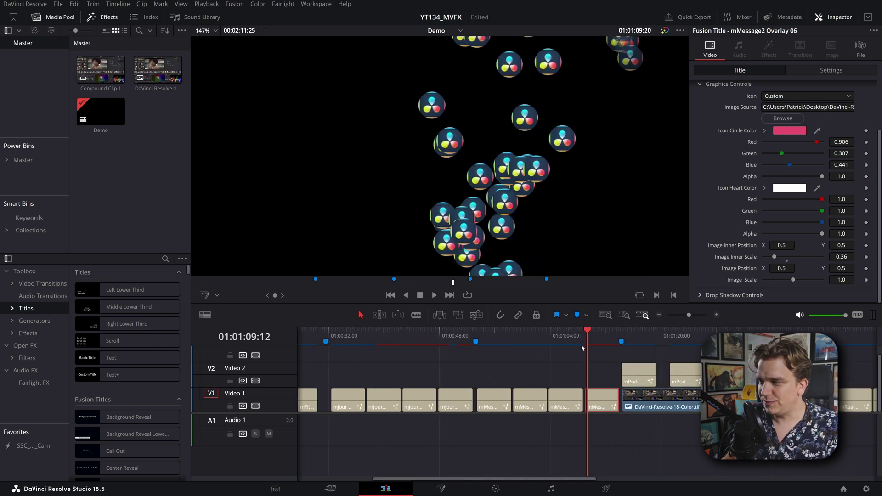
{"action": "scroll", "coordinate": [582, 348], "scroll_direction": "right", "scroll_amount": 2}
{"action": "scroll", "coordinate": [588, 353], "scroll_direction": "up", "scroll_amount": 3}
{"action": "scroll", "coordinate": [588, 353], "scroll_direction": "right", "scroll_amount": 5}
{"action": "left_click", "coordinate": [554, 335]}
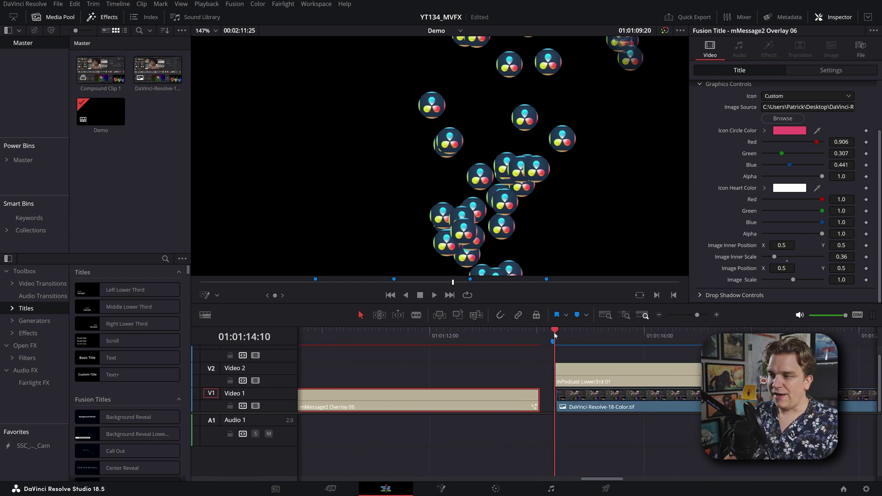
{"action": "left_click_drag", "start_coordinate": [554, 331], "coordinate": [571, 337]}
{"action": "scroll", "coordinate": [464, 178], "scroll_direction": "down", "scroll_amount": 6}
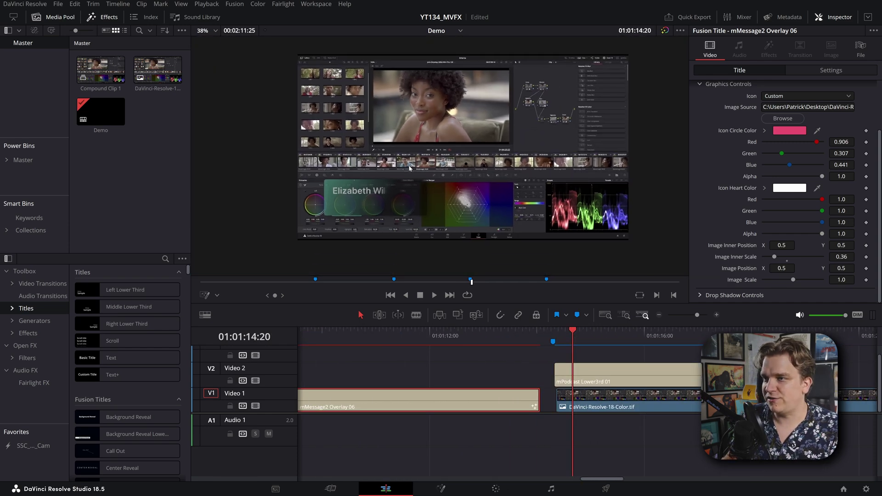
{"action": "left_click_drag", "start_coordinate": [409, 168], "coordinate": [413, 162]}
Step: Select the mPodcast Lower3rd 01 title and examine its text and background up close, scrubbing to 01:01:15:10
{"action": "scroll", "coordinate": [556, 365], "scroll_direction": "right", "scroll_amount": 3}
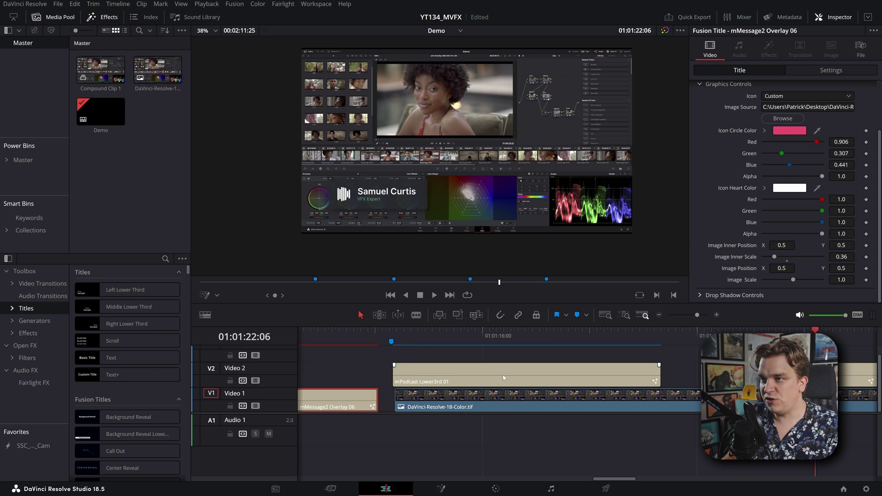
{"action": "left_click_drag", "start_coordinate": [423, 336], "coordinate": [427, 336]}
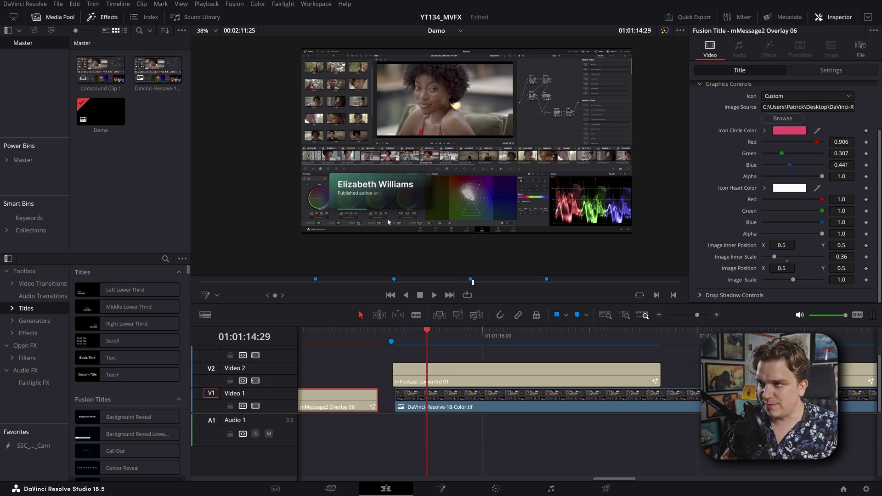
{"action": "left_click_drag", "start_coordinate": [389, 215], "coordinate": [423, 204]}
{"action": "scroll", "coordinate": [423, 204], "scroll_direction": "up", "scroll_amount": 5}
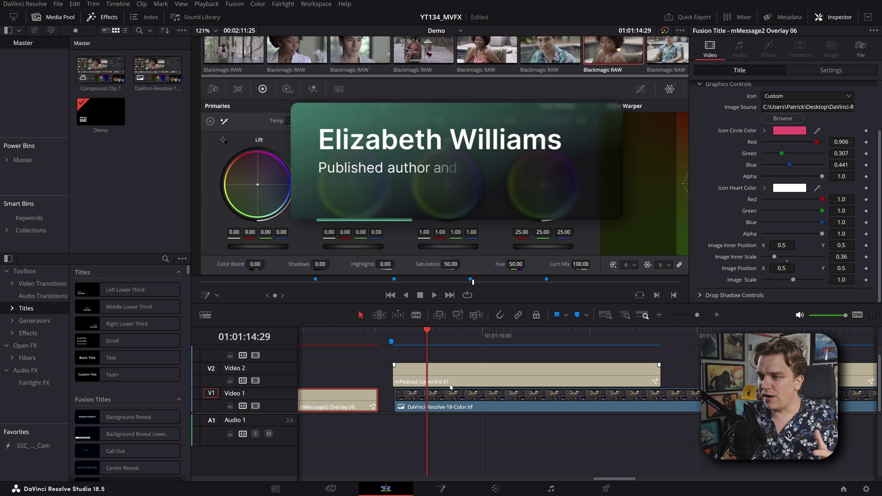
{"action": "left_click_drag", "start_coordinate": [450, 387], "coordinate": [450, 366]}
{"action": "left_click_drag", "start_coordinate": [444, 336], "coordinate": [447, 336]}
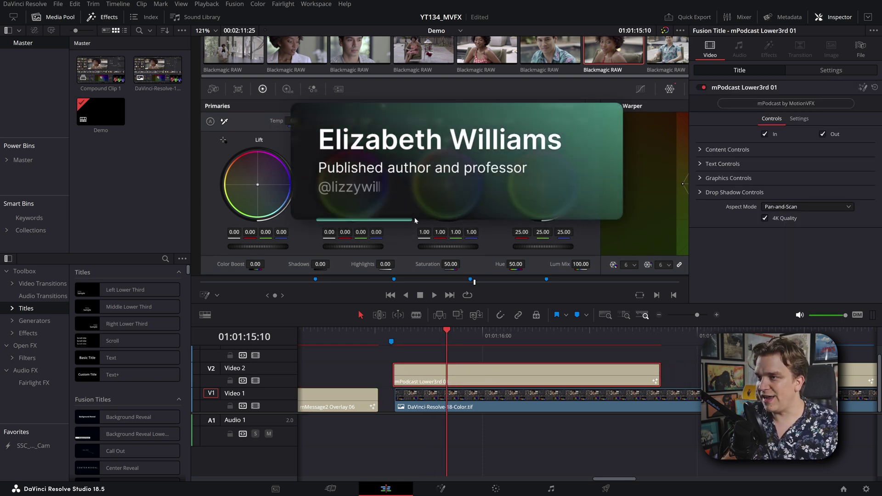
Step: Move the playhead to 01:01:24:17 over the second mPodcast lower third and view its icon and text
{"action": "key", "text": "ctrl+minus"}
{"action": "key", "text": "ctrl+minus"}
{"action": "key", "text": "ctrl+minus"}
{"action": "key", "text": "ctrl+minus"}
{"action": "key", "text": "ctrl+minus"}
{"action": "key", "text": "ctrl+equal"}
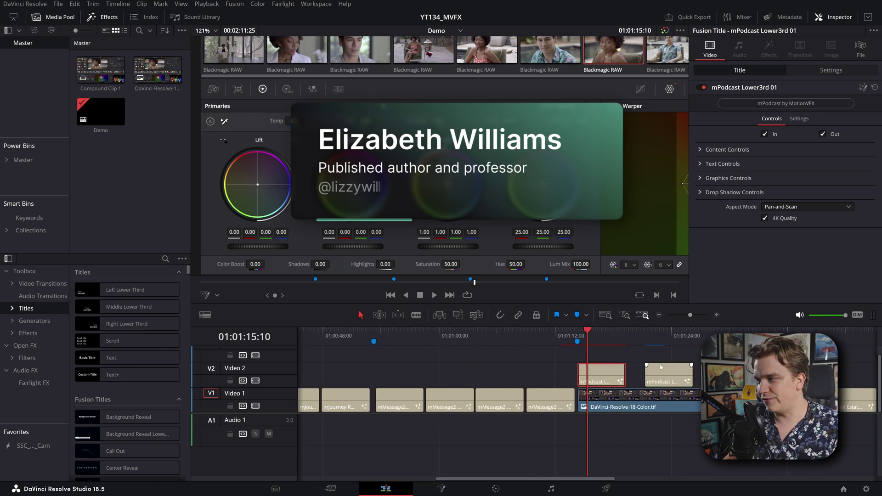
{"action": "left_click_drag", "start_coordinate": [668, 338], "coordinate": [673, 347]}
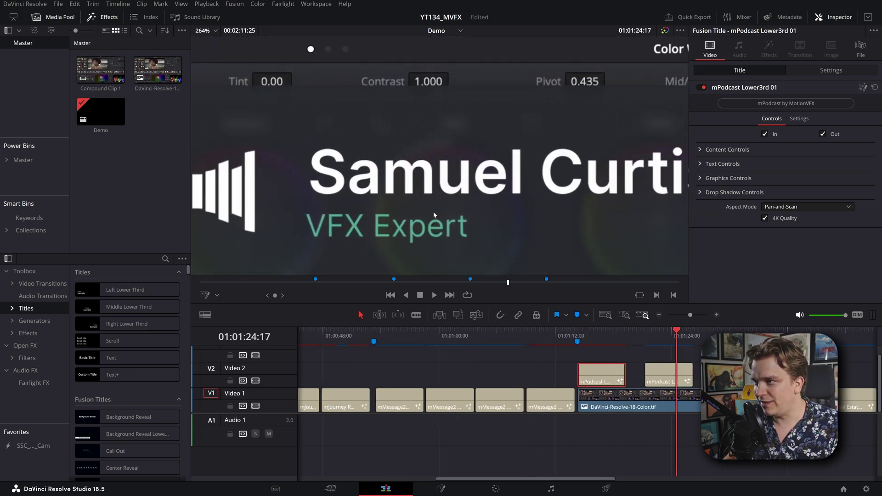
{"action": "scroll", "coordinate": [640, 368], "scroll_direction": "right", "scroll_amount": 10}
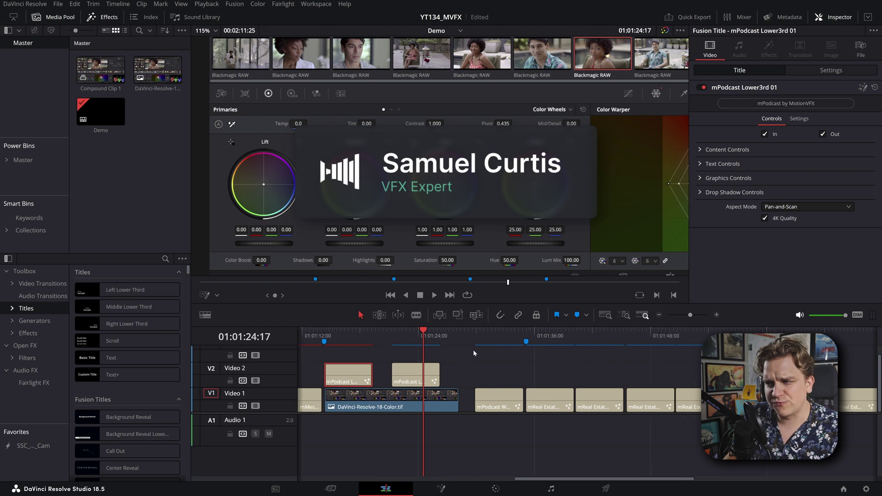
Step: Play back the mPodcast Waveform 04 title from its start with the whole frame visible
{"action": "left_click_drag", "start_coordinate": [460, 340], "coordinate": [472, 345]}
{"action": "key", "text": "ctrl+equal"}
{"action": "key", "text": "ctrl+equal"}
{"action": "key", "text": "ctrl+equal"}
{"action": "scroll", "coordinate": [538, 340], "scroll_direction": "right", "scroll_amount": 3}
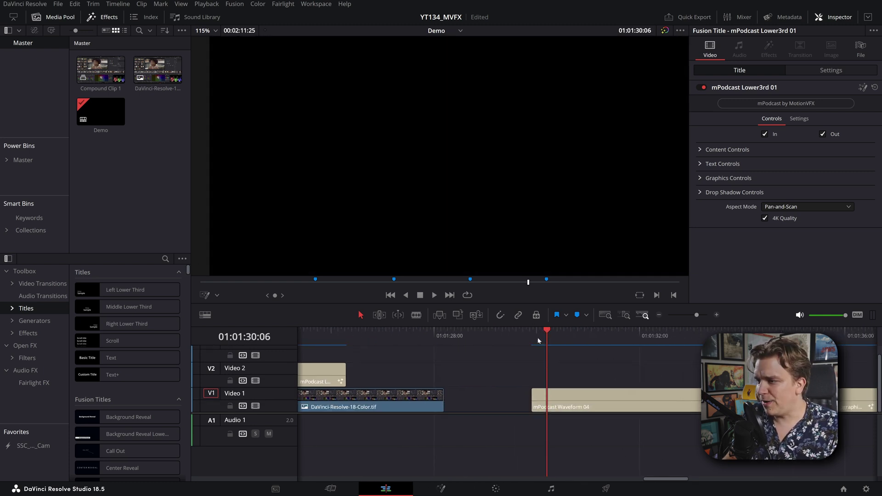
{"action": "key", "text": "space"}
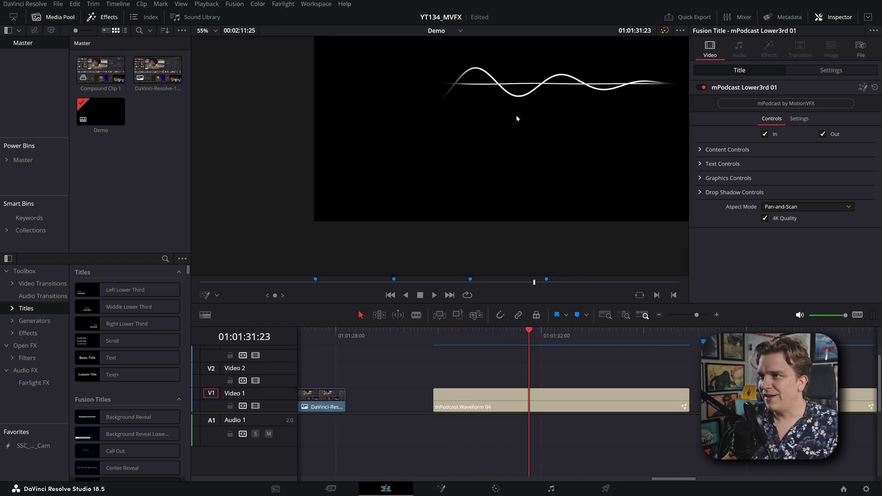
{"action": "key", "text": "shift+z"}
{"action": "left_click", "coordinate": [433, 339]}
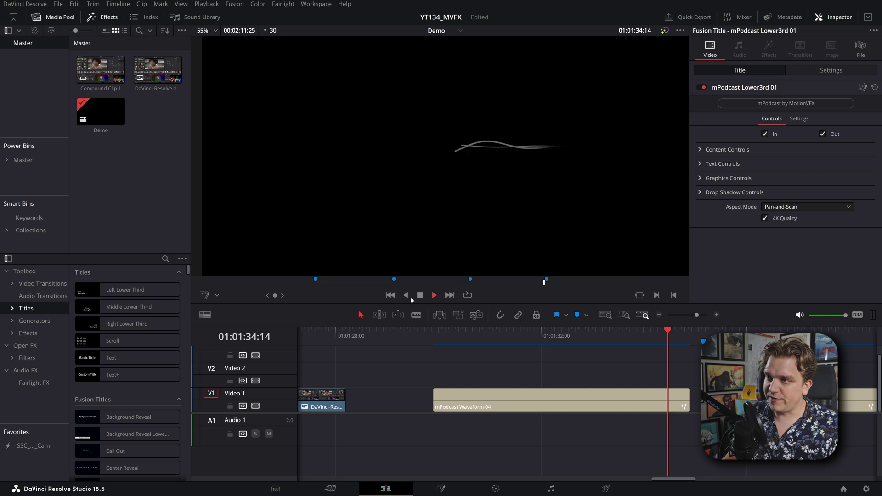
{"action": "scroll", "coordinate": [482, 160], "scroll_direction": "down", "scroll_amount": 3}
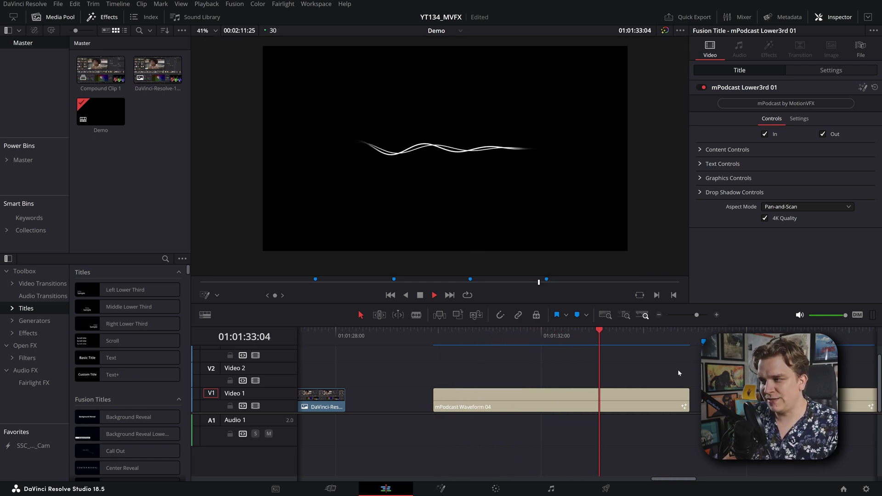
{"action": "key", "text": "space"}
Step: Select the mReal Estate Infographic 02 title and play it until its investment slider graphic is shown at 01:01:36:21
{"action": "left_click_drag", "start_coordinate": [671, 369], "coordinate": [518, 359]}
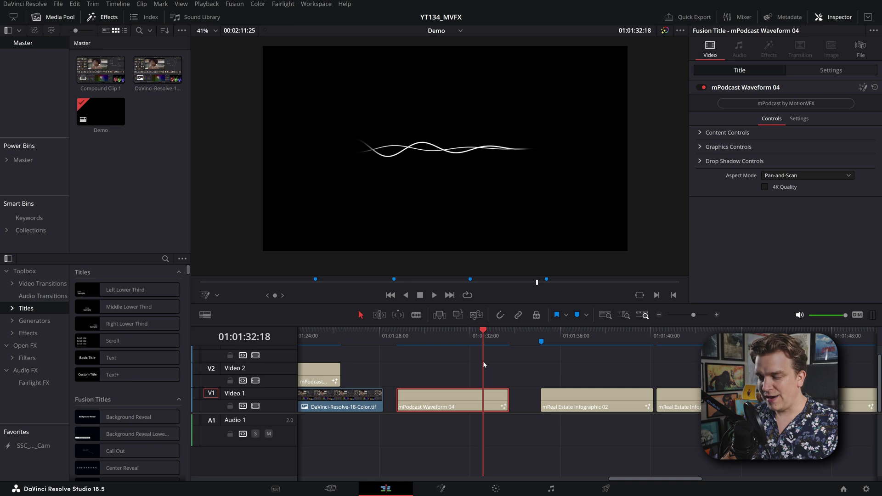
{"action": "left_click_drag", "start_coordinate": [483, 363], "coordinate": [534, 360]}
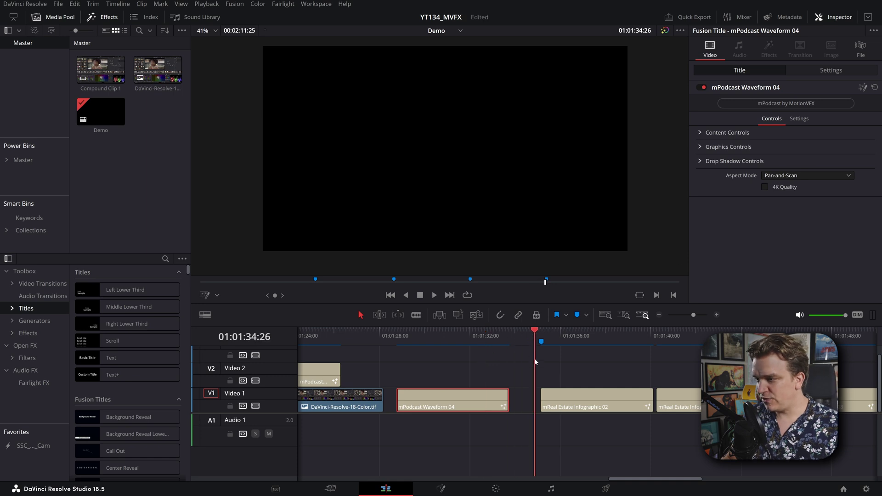
{"action": "scroll", "coordinate": [535, 370], "scroll_direction": "right", "scroll_amount": 2}
{"action": "left_click", "coordinate": [536, 372]}
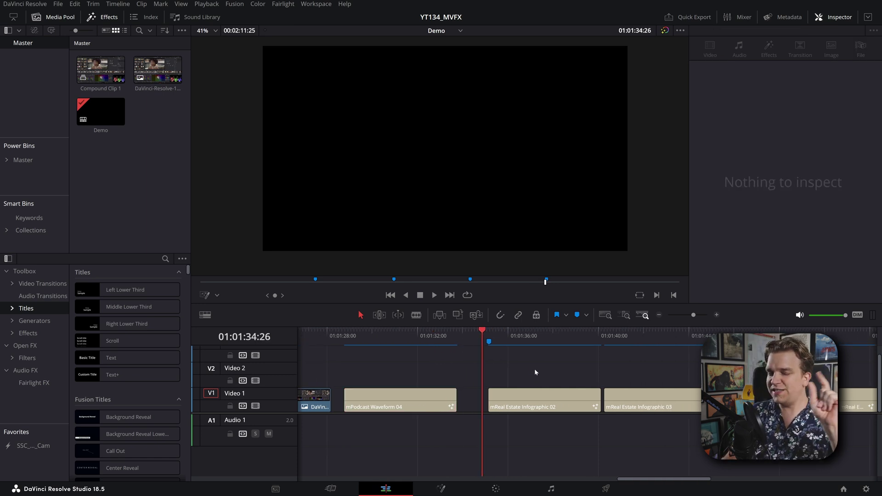
{"action": "scroll", "coordinate": [533, 368], "scroll_direction": "right", "scroll_amount": 6}
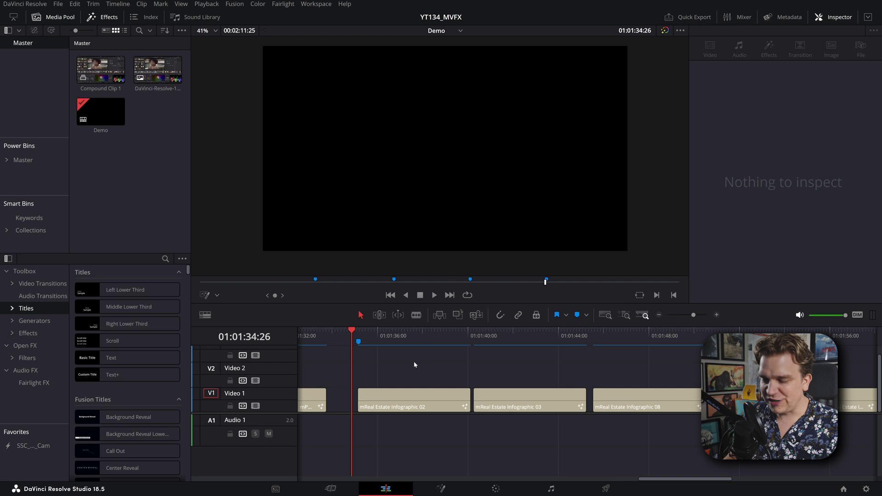
{"action": "left_click", "coordinate": [393, 401]}
{"action": "key", "text": "space"}
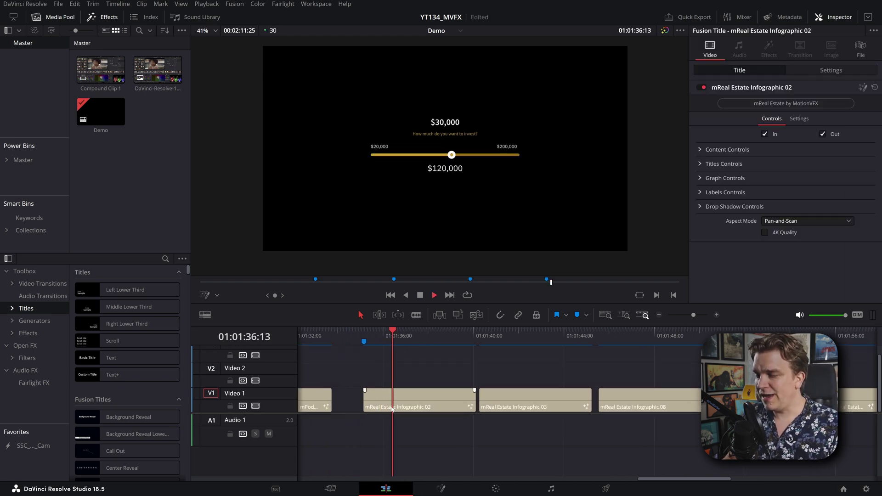
{"action": "key", "text": "space"}
{"action": "scroll", "coordinate": [450, 174], "scroll_direction": "up", "scroll_amount": 3}
{"action": "scroll", "coordinate": [449, 174], "scroll_direction": "down", "scroll_amount": 1}
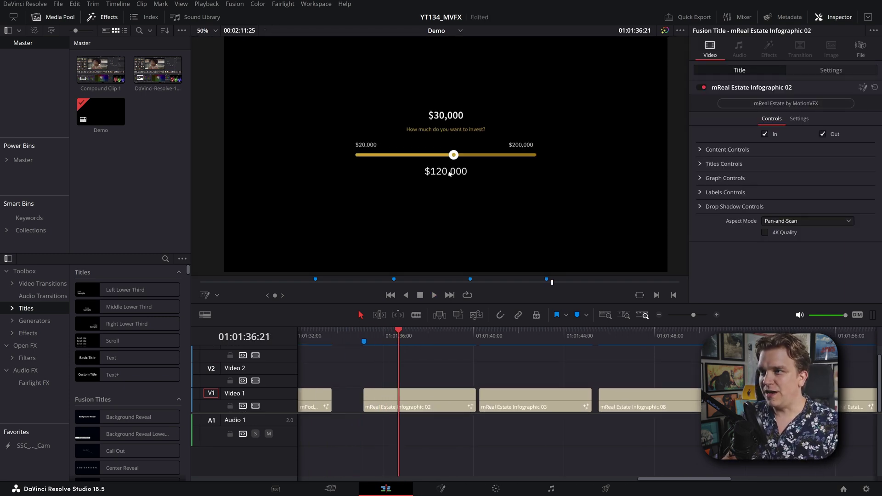
Step: In the Graph Controls of mReal Estate Infographic 02, set Min Value to 20470 and Value Select to 100000
{"action": "left_click", "coordinate": [699, 178]}
{"action": "scroll", "coordinate": [708, 202], "scroll_direction": "down", "scroll_amount": 3}
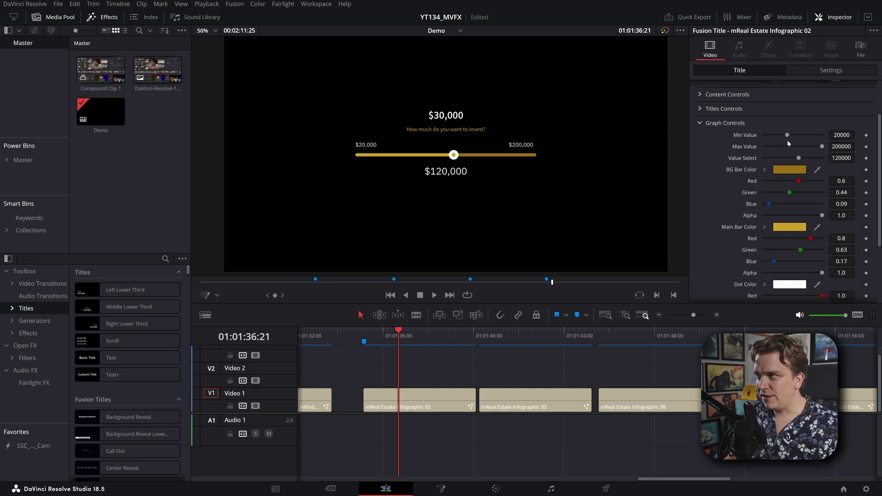
{"action": "mouse_move", "coordinate": [786, 136]}
{"action": "left_mouse_down"}
{"action": "mouse_move", "coordinate": [774, 152]}
{"action": "mouse_move", "coordinate": [786, 151]}
{"action": "left_mouse_up"}
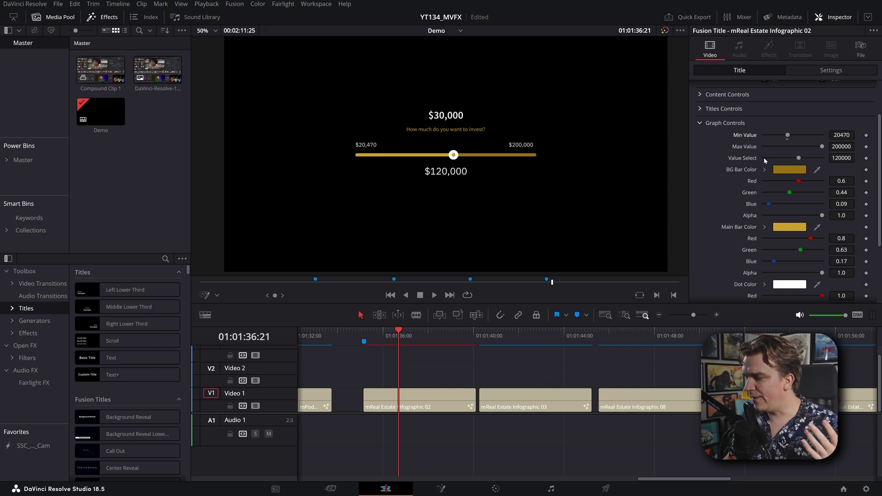
{"action": "left_click", "coordinate": [841, 157]}
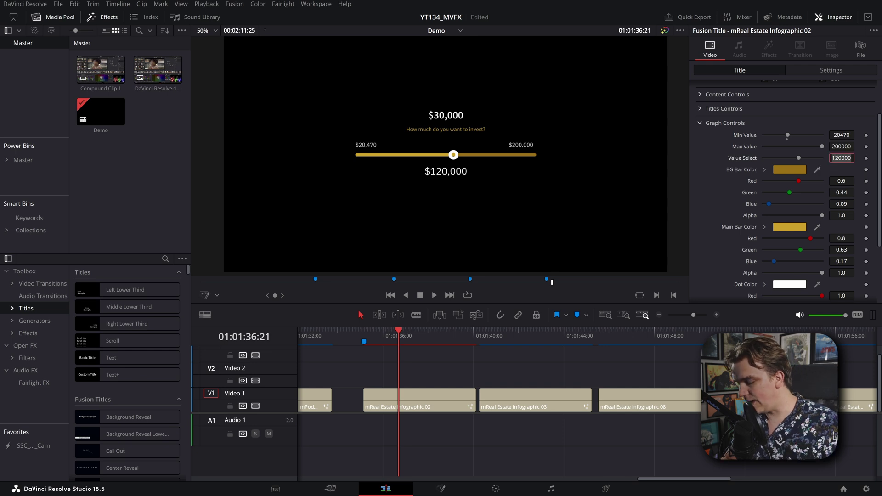
{"action": "type", "text": "100000"}
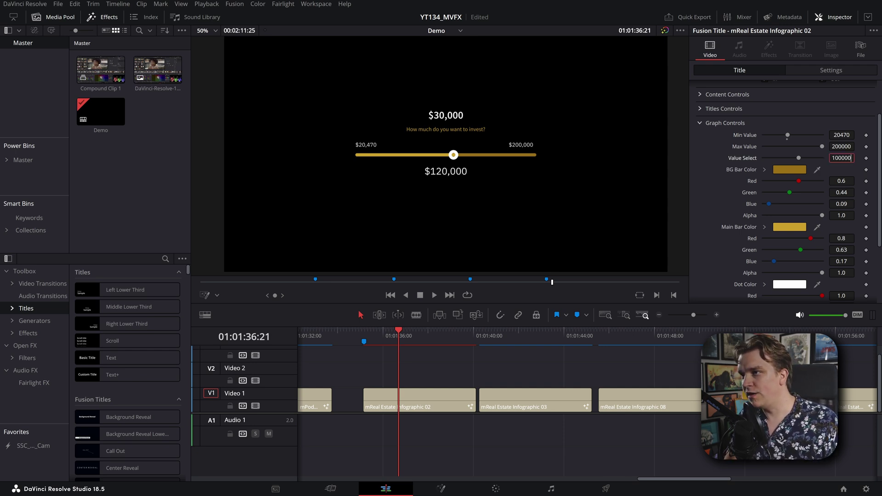
{"action": "key", "text": "Tab"}
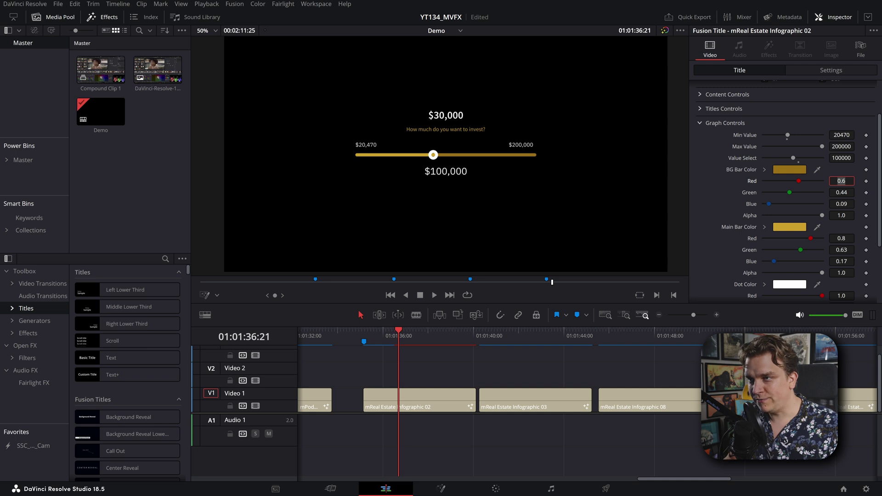
Step: Try Infographic 02's Min Value at 0, then set it to 50000, Max Value to 146500 and Value Select to 96100
{"action": "left_click_drag", "start_coordinate": [788, 135], "coordinate": [762, 136]}
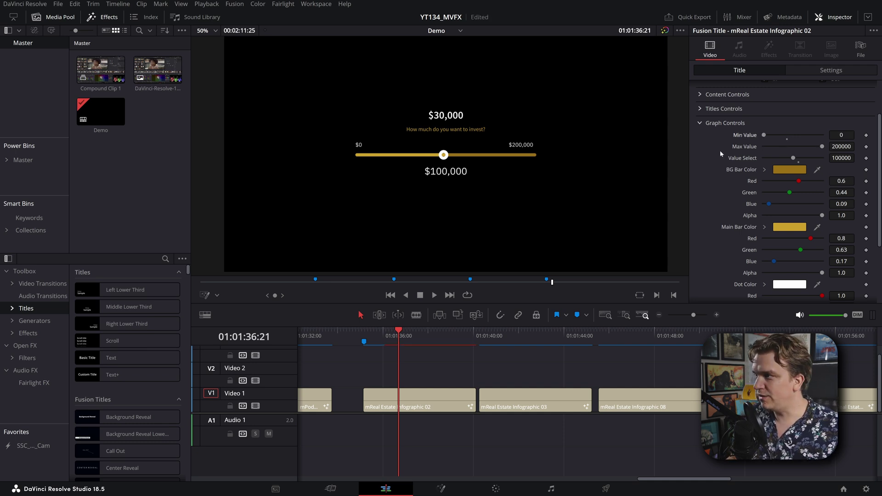
{"action": "left_click_drag", "start_coordinate": [762, 136], "coordinate": [831, 154]}
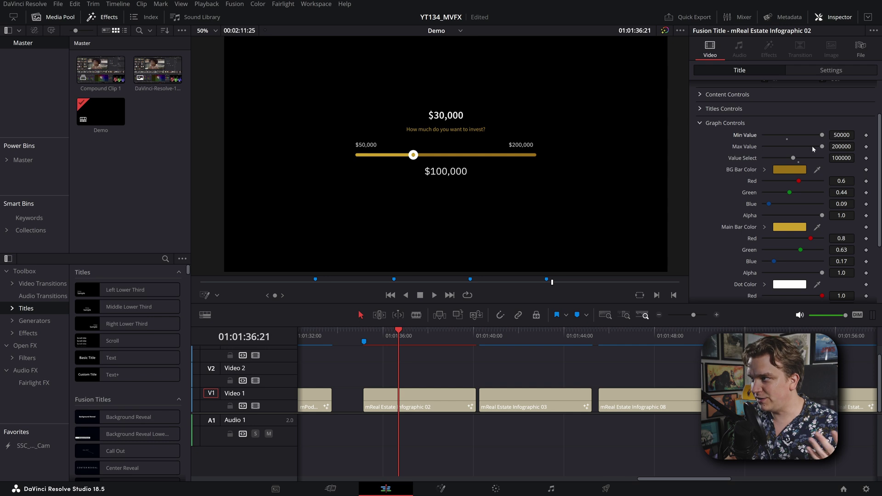
{"action": "mouse_move", "coordinate": [823, 147]}
{"action": "left_mouse_down"}
{"action": "mouse_move", "coordinate": [799, 148]}
{"action": "mouse_move", "coordinate": [810, 152]}
{"action": "left_mouse_up"}
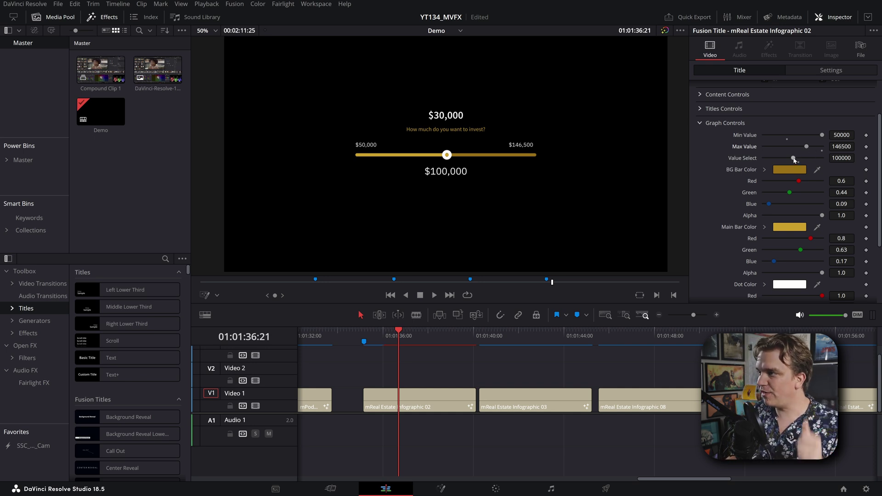
{"action": "mouse_move", "coordinate": [793, 159]}
{"action": "left_mouse_down"}
{"action": "mouse_move", "coordinate": [806, 162]}
{"action": "mouse_move", "coordinate": [791, 164]}
{"action": "left_mouse_up"}
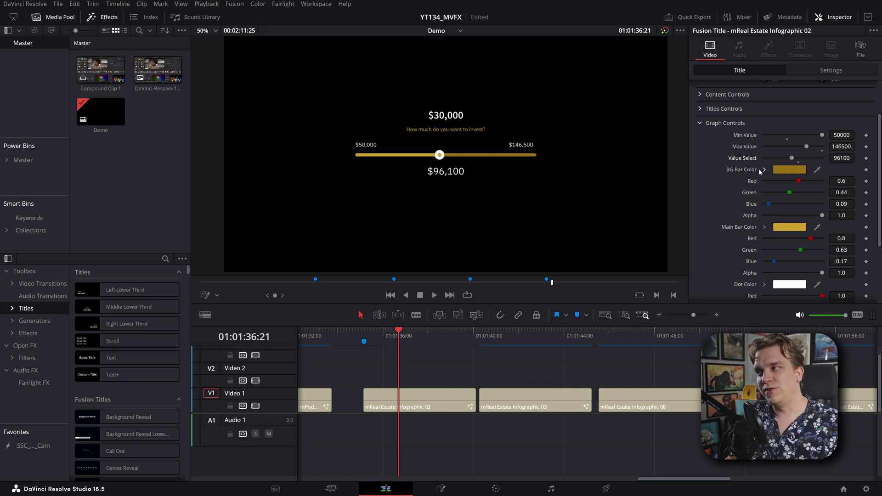
Step: Collapse Infographic 02's Graph Controls and review the headline text settings in its Titles Controls
{"action": "left_click", "coordinate": [704, 122]}
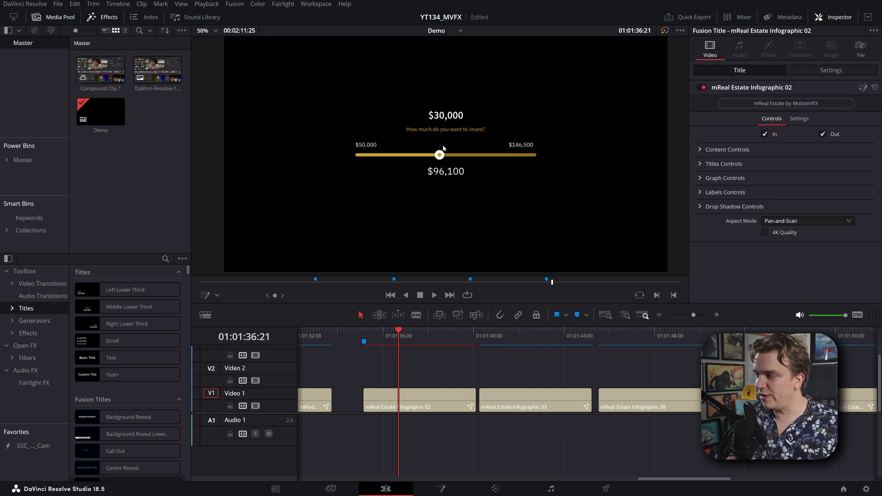
{"action": "left_click", "coordinate": [700, 165]}
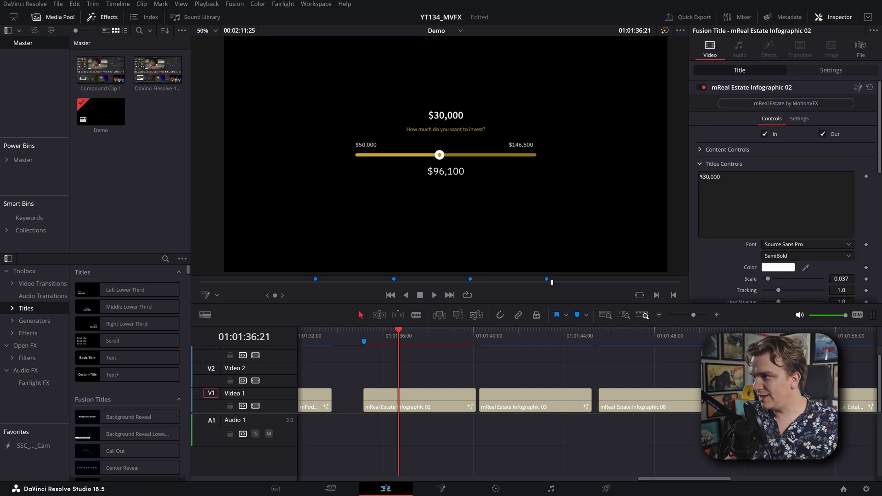
{"action": "left_click", "coordinate": [700, 164]}
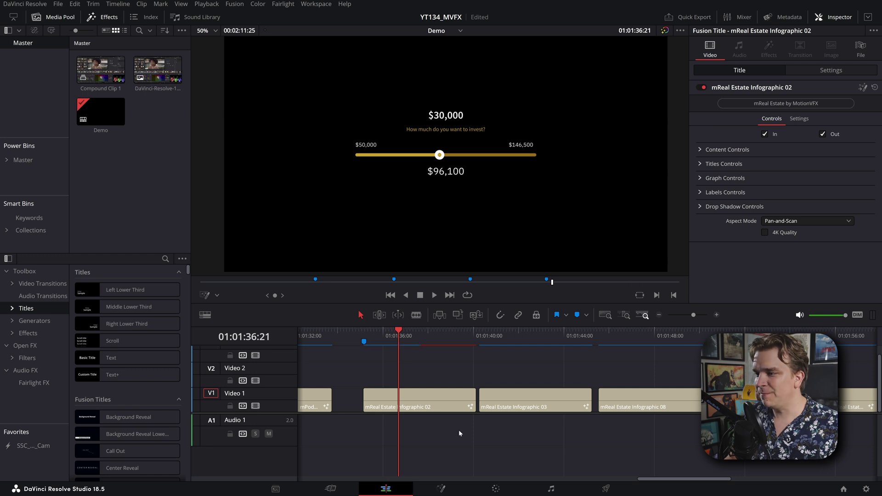
Step: Move the playhead to 01:01:41:16 and select the mReal Estate Infographic 03 title
{"action": "left_click_drag", "start_coordinate": [490, 343], "coordinate": [507, 356]}
{"action": "scroll", "coordinate": [514, 374], "scroll_direction": "right", "scroll_amount": 1}
{"action": "left_click", "coordinate": [489, 392]}
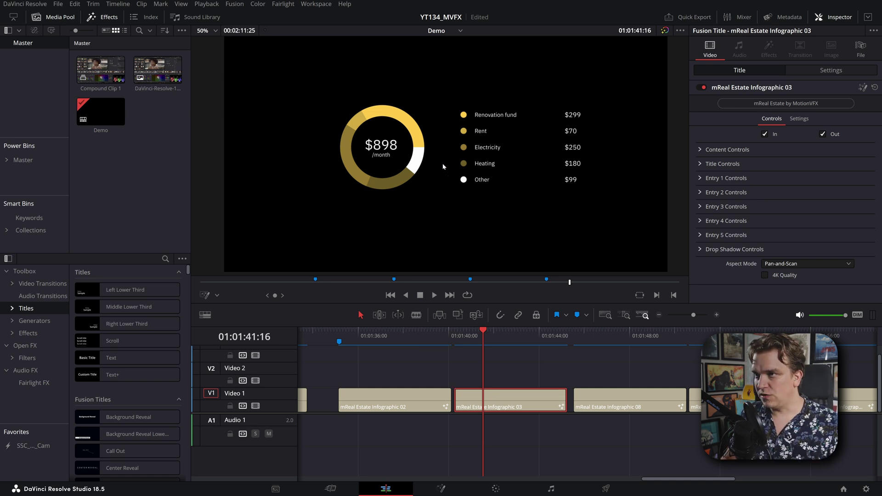
Step: In Infographic 03's Entry 1 Controls, try Entry 1 Amount at 351, set it to 270 and collapse the section
{"action": "left_click", "coordinate": [698, 178]}
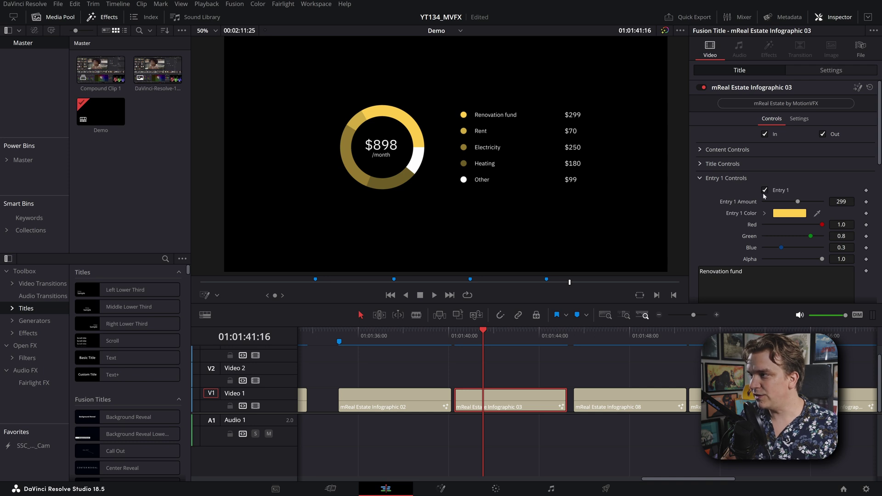
{"action": "mouse_move", "coordinate": [797, 202]}
{"action": "left_mouse_down"}
{"action": "mouse_move", "coordinate": [786, 205]}
{"action": "mouse_move", "coordinate": [804, 205]}
{"action": "left_mouse_up"}
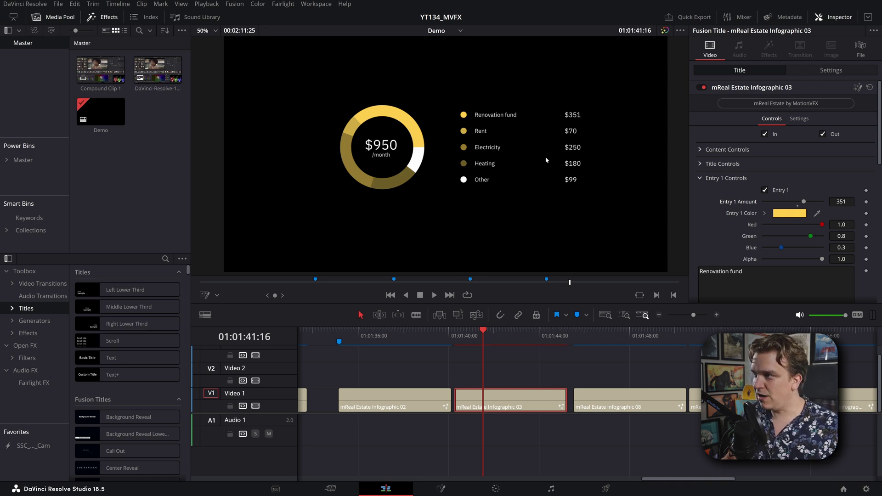
{"action": "left_click", "coordinate": [807, 203]}
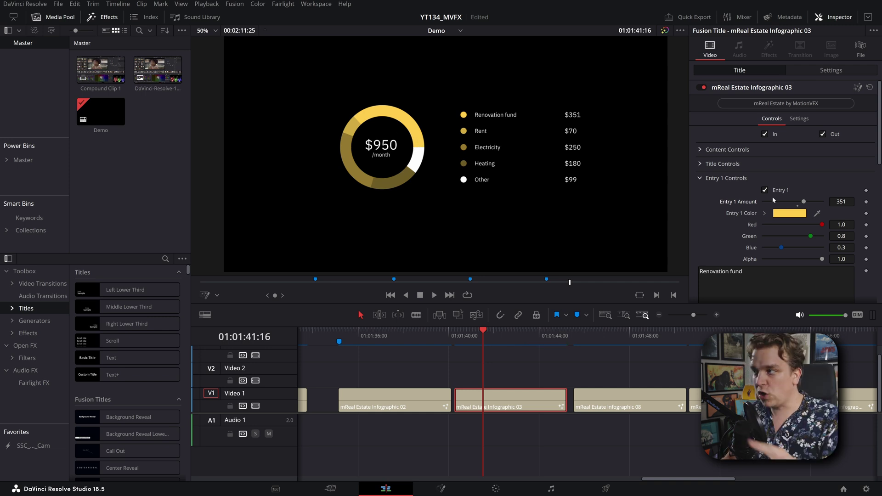
{"action": "mouse_move", "coordinate": [804, 203]}
{"action": "left_mouse_down"}
{"action": "mouse_move", "coordinate": [766, 201]}
{"action": "mouse_move", "coordinate": [822, 211]}
{"action": "mouse_move", "coordinate": [791, 214]}
{"action": "left_mouse_up"}
{"action": "left_click", "coordinate": [701, 179]}
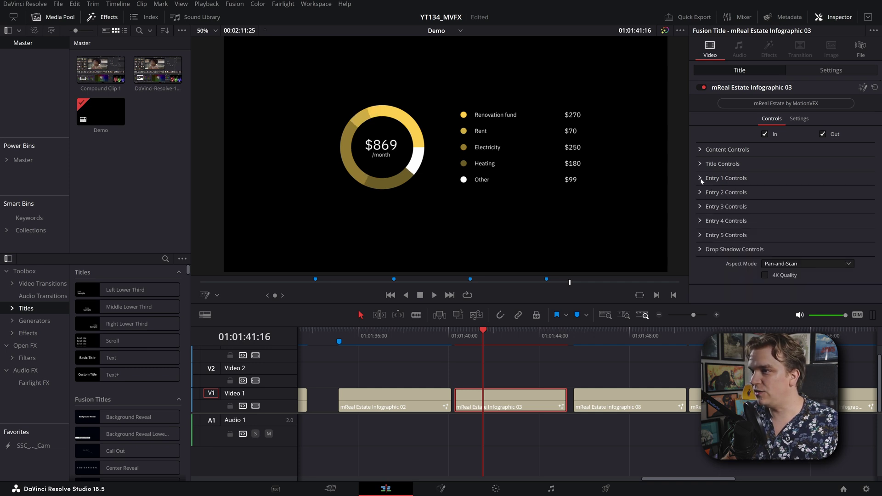
Step: In Infographic 03's Entry 5 Controls, try Entry 5 Amount at 128, then set it to 500
{"action": "left_click", "coordinate": [707, 236]}
{"action": "scroll", "coordinate": [735, 220], "scroll_direction": "down", "scroll_amount": 1}
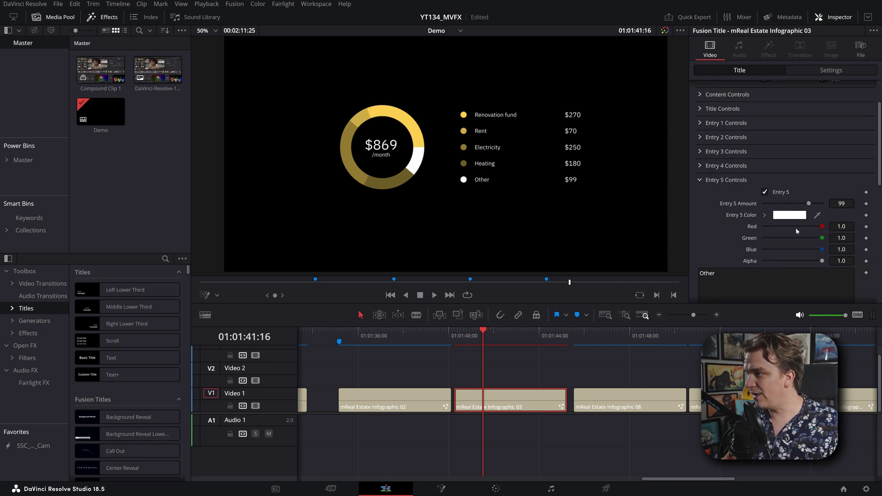
{"action": "left_click_drag", "start_coordinate": [810, 204], "coordinate": [823, 203]}
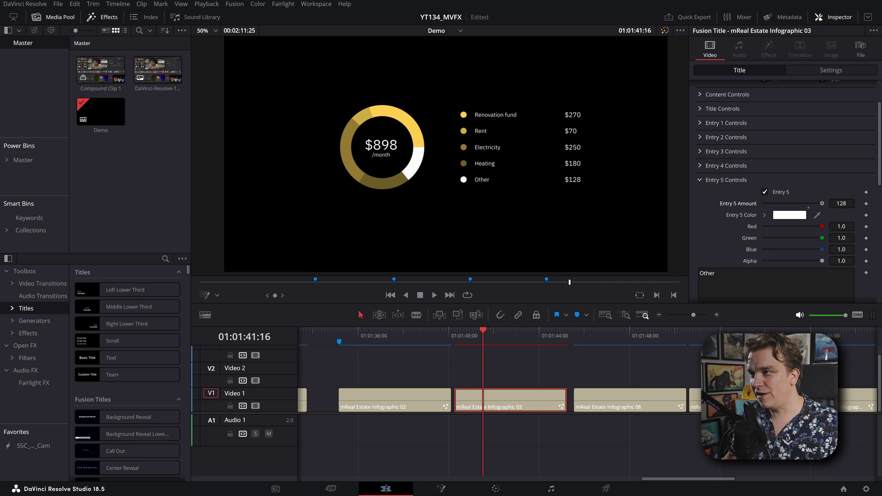
{"action": "double_click", "coordinate": [840, 204]}
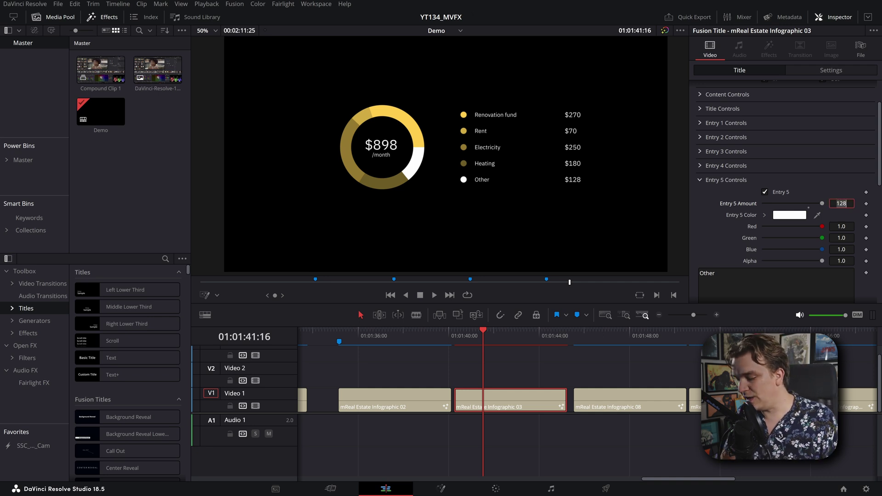
{"action": "key", "text": "BackSpace"}
{"action": "key", "text": "BackSpace"}
{"action": "key", "text": "BackSpace"}
{"action": "type", "text": "500"}
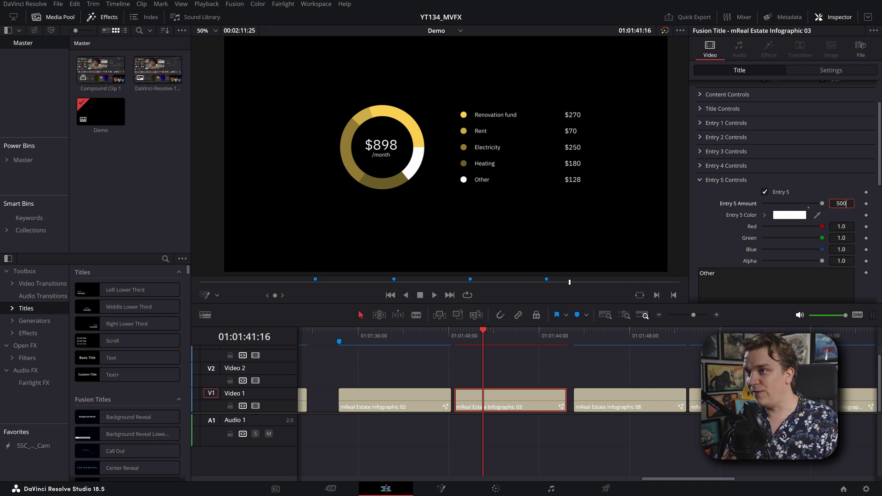
{"action": "key", "text": "Tab"}
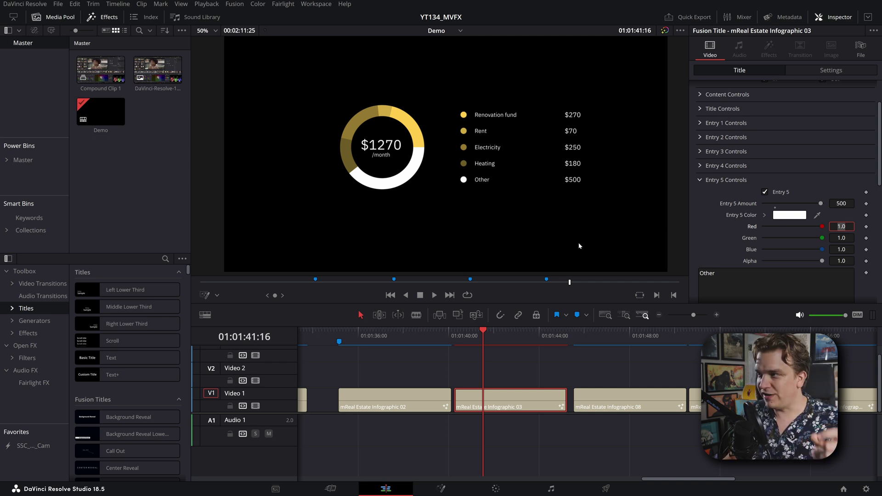
Step: Switch Entry 5 off and back on several times to preview the donut chart, then collapse Entry 5 Controls
{"action": "left_click", "coordinate": [765, 192]}
{"action": "left_click", "coordinate": [765, 192]}
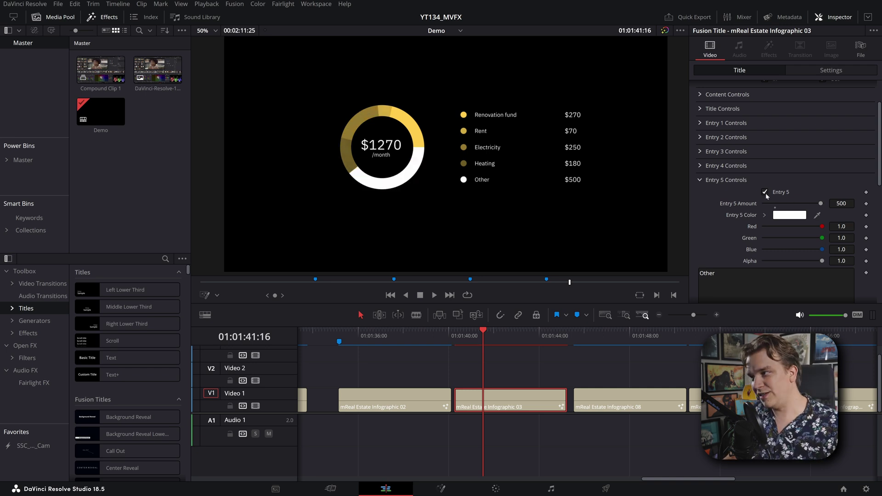
{"action": "left_click", "coordinate": [765, 192]}
{"action": "left_click", "coordinate": [764, 193]}
{"action": "left_click", "coordinate": [764, 192]}
{"action": "left_click", "coordinate": [765, 193]}
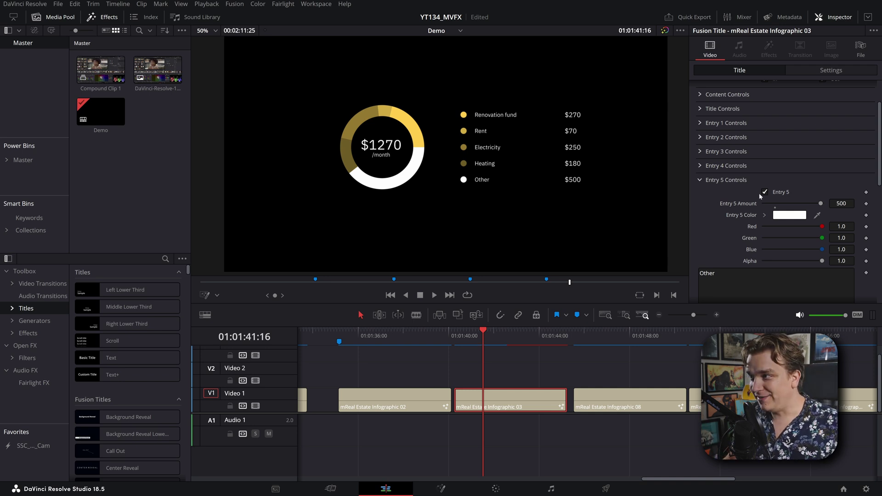
{"action": "left_click", "coordinate": [700, 180]}
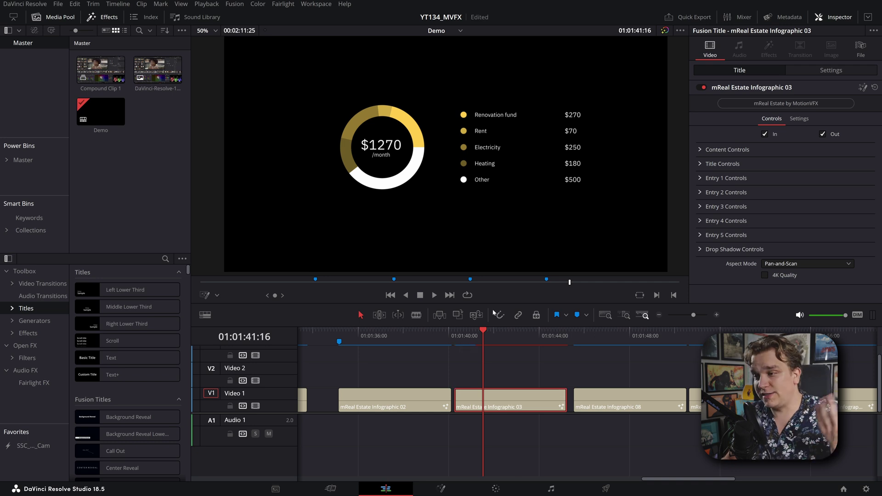
Step: Play the mReal Estate Infographic 08 title until its square feet gauge is shown at 01:01:47:04 and select it
{"action": "scroll", "coordinate": [533, 373], "scroll_direction": "right", "scroll_amount": 3}
{"action": "left_click", "coordinate": [473, 340]}
{"action": "key", "text": "space"}
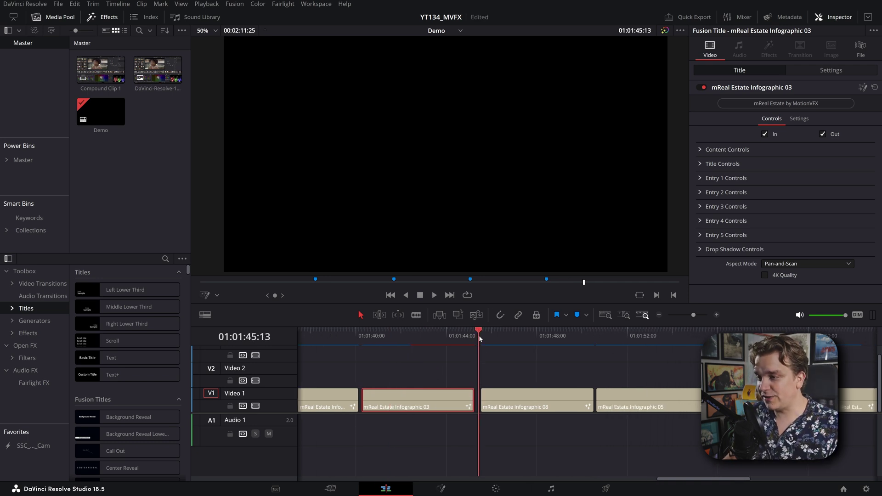
{"action": "key", "text": "space"}
{"action": "left_click", "coordinate": [499, 410]}
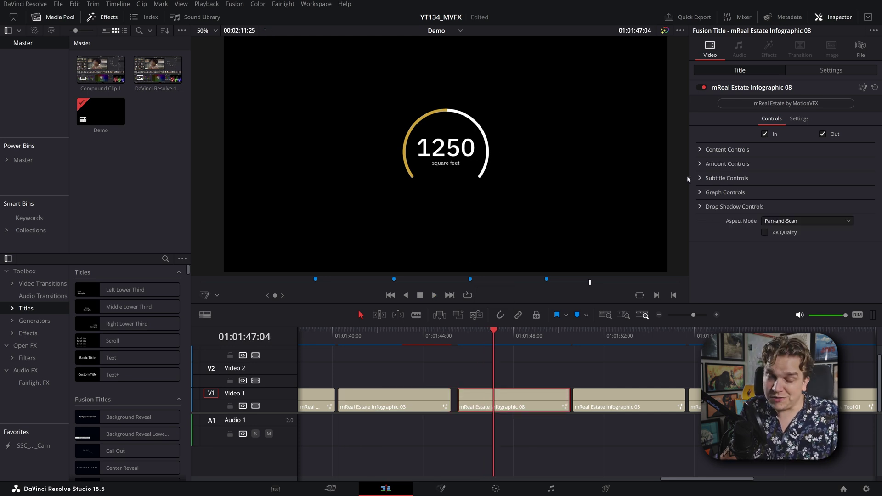
Step: In Infographic 08's Amount Controls, switch the Amount text off and on, then set Amount to 250
{"action": "left_click", "coordinate": [698, 164]}
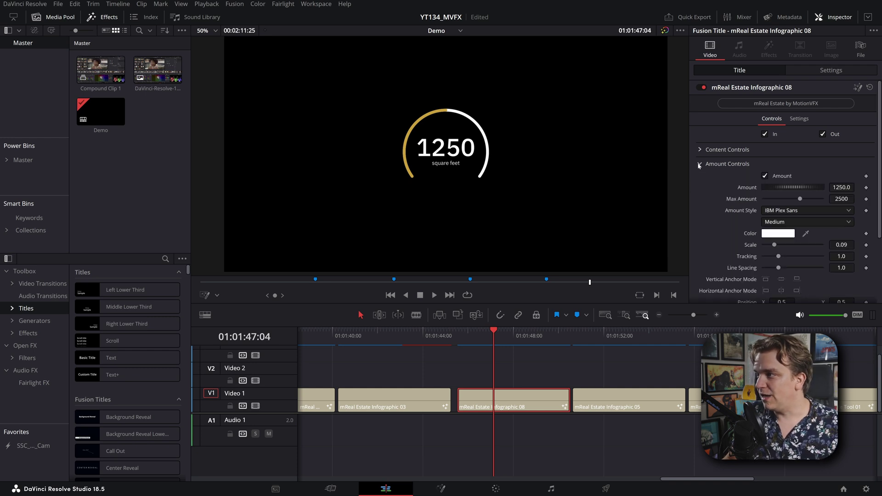
{"action": "left_click", "coordinate": [765, 176]}
{"action": "left_click", "coordinate": [765, 176]}
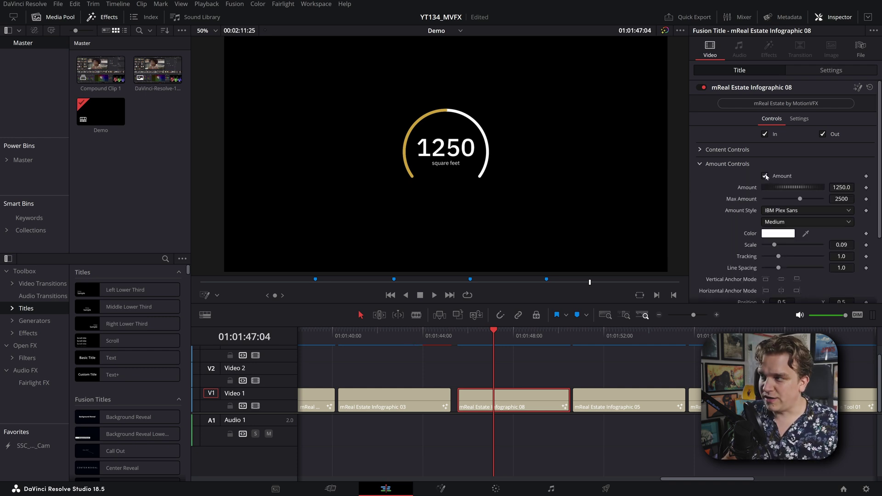
{"action": "left_click_drag", "start_coordinate": [779, 188], "coordinate": [605, 194]}
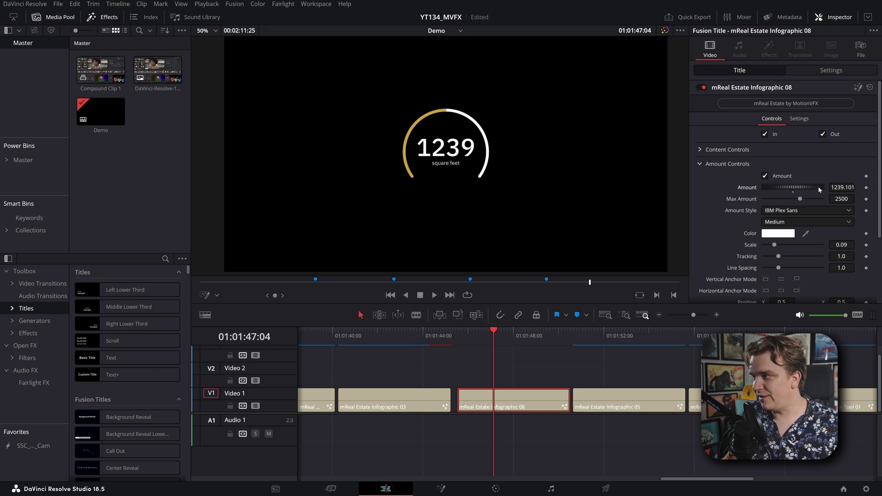
{"action": "double_click", "coordinate": [841, 188]}
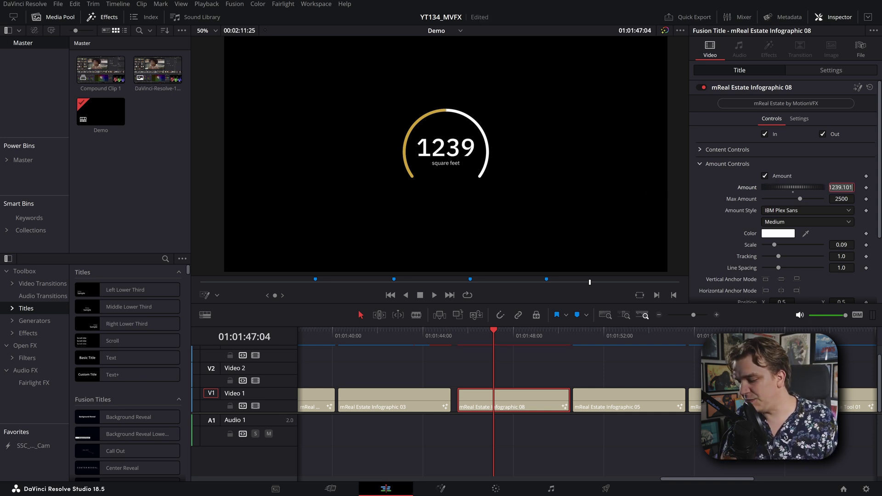
{"action": "type", "text": "250"}
{"action": "key", "text": "Tab"}
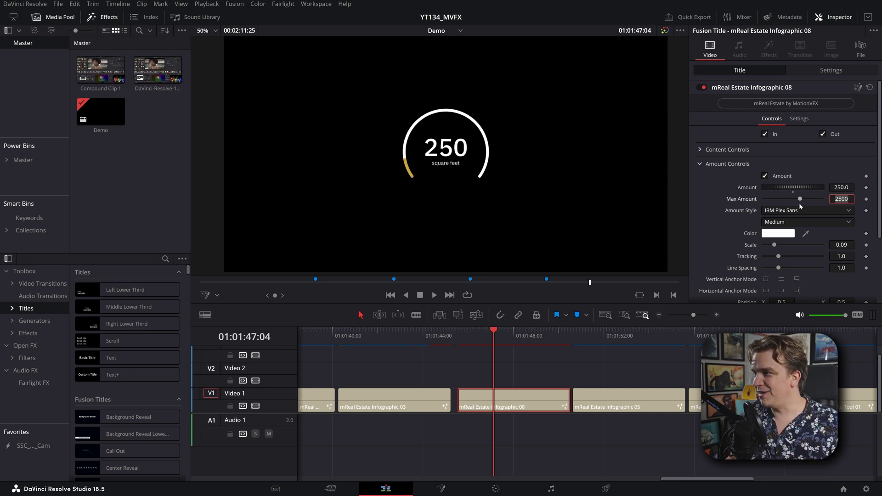
Step: Set Infographic 08's Max Amount to 1197 and its Amount to 750
{"action": "left_click_drag", "start_coordinate": [799, 200], "coordinate": [780, 207]}
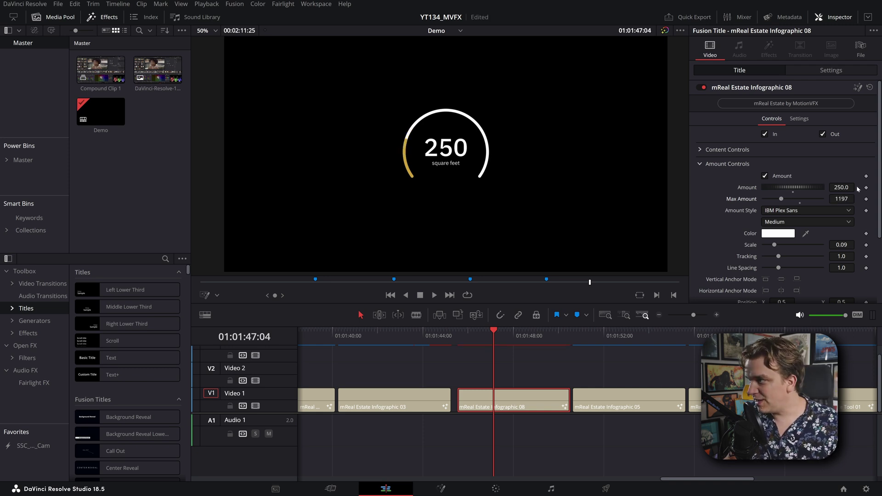
{"action": "type", "text": "750"}
{"action": "key", "text": "Tab"}
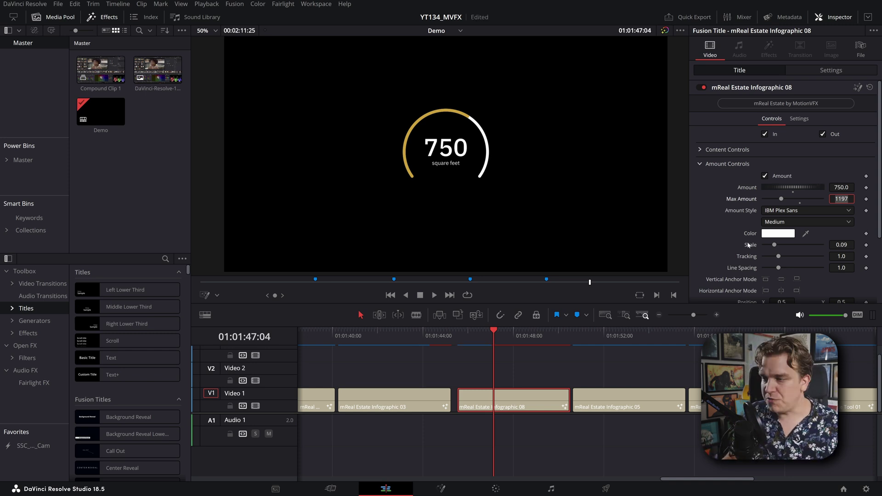
Step: Move the playhead to 01:01:52:06 to show the angle graphic of the mReal Estate Tool 01 title
{"action": "left_click", "coordinate": [572, 339]}
{"action": "left_click_drag", "start_coordinate": [583, 354], "coordinate": [506, 368]}
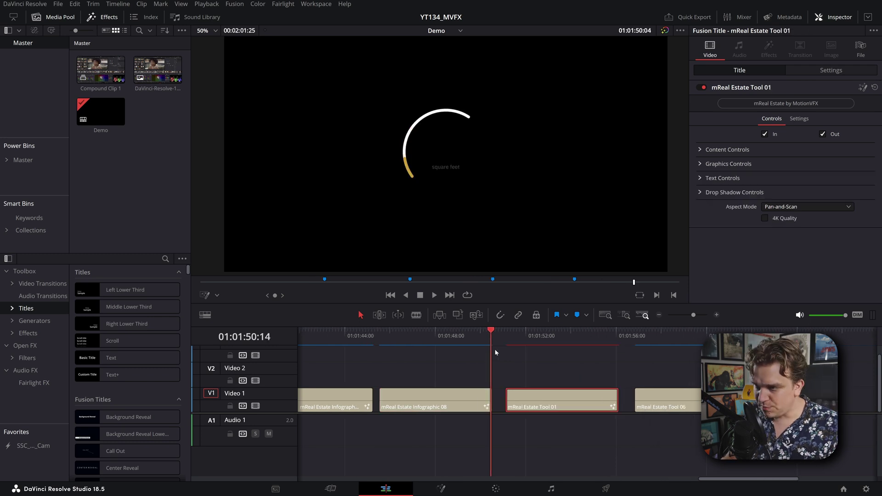
{"action": "left_click_drag", "start_coordinate": [495, 351], "coordinate": [513, 352]}
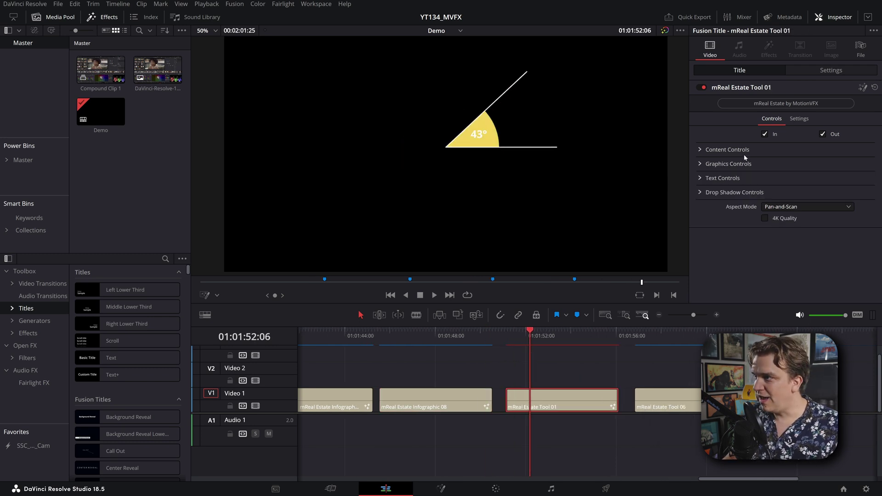
Step: In Tool 01's Graphics Controls, set Angle Radius to 0.299, switch Radius off and on, try Angle at 184 and set it to 51
{"action": "left_click", "coordinate": [700, 164]}
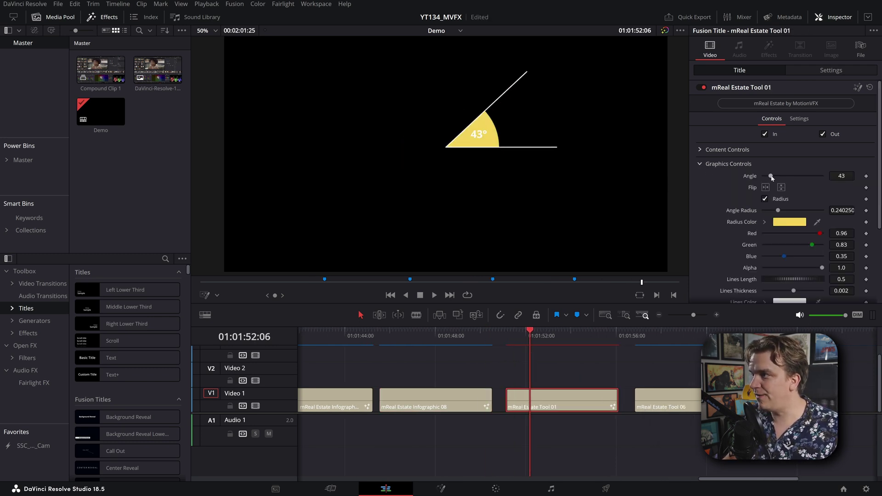
{"action": "left_click_drag", "start_coordinate": [771, 178], "coordinate": [781, 210]}
{"action": "left_click", "coordinate": [764, 199]}
{"action": "left_click", "coordinate": [765, 200]}
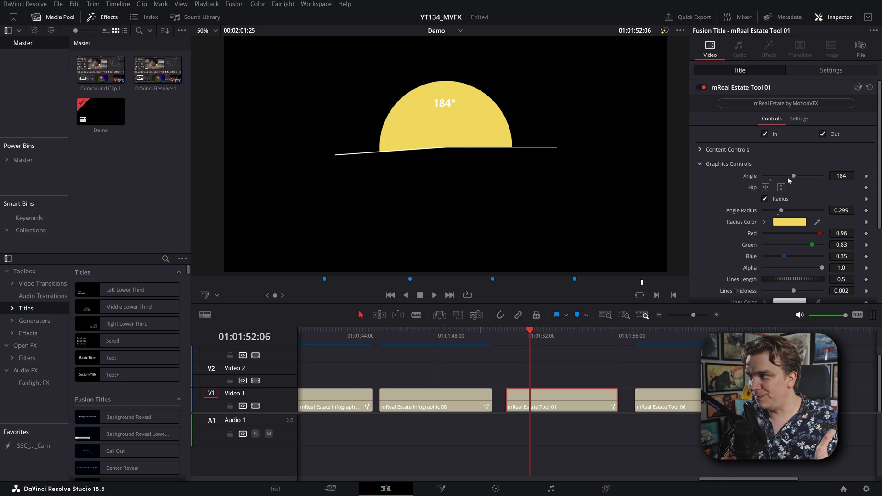
{"action": "mouse_move", "coordinate": [787, 177]}
{"action": "left_mouse_down"}
{"action": "mouse_move", "coordinate": [765, 177]}
{"action": "mouse_move", "coordinate": [777, 187]}
{"action": "left_mouse_up"}
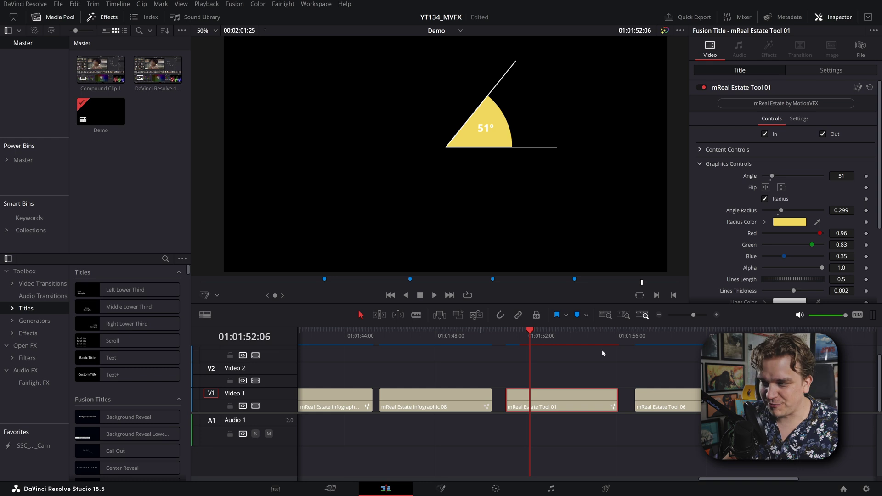
Step: Play the mReal Estate Tool 06 title from 01:01:56:18 until its floor plan is shown at 01:01:58:09 and select it
{"action": "scroll", "coordinate": [574, 351], "scroll_direction": "right", "scroll_amount": 3}
{"action": "left_click", "coordinate": [579, 343]}
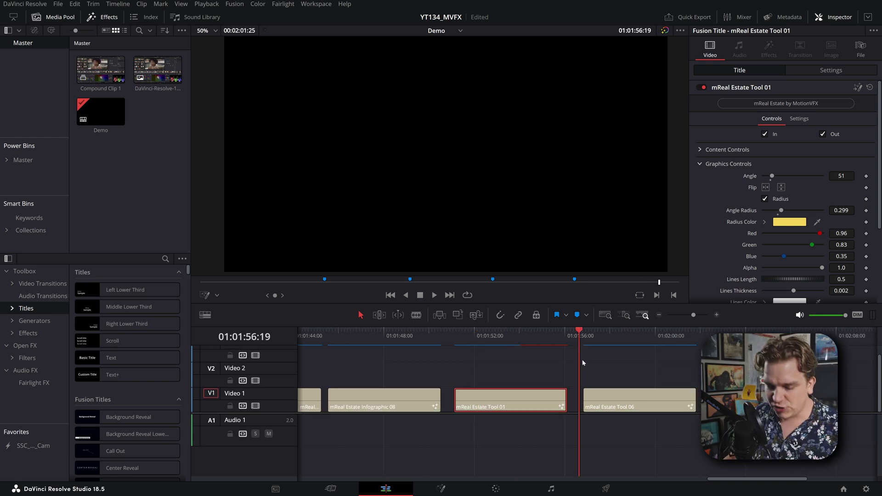
{"action": "scroll", "coordinate": [597, 363], "scroll_direction": "right", "scroll_amount": 2}
{"action": "left_click", "coordinate": [537, 342]}
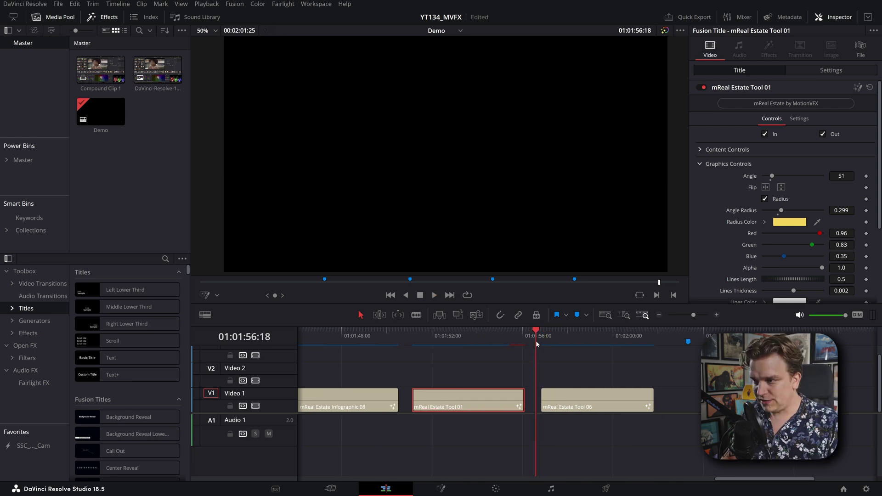
{"action": "key", "text": "space"}
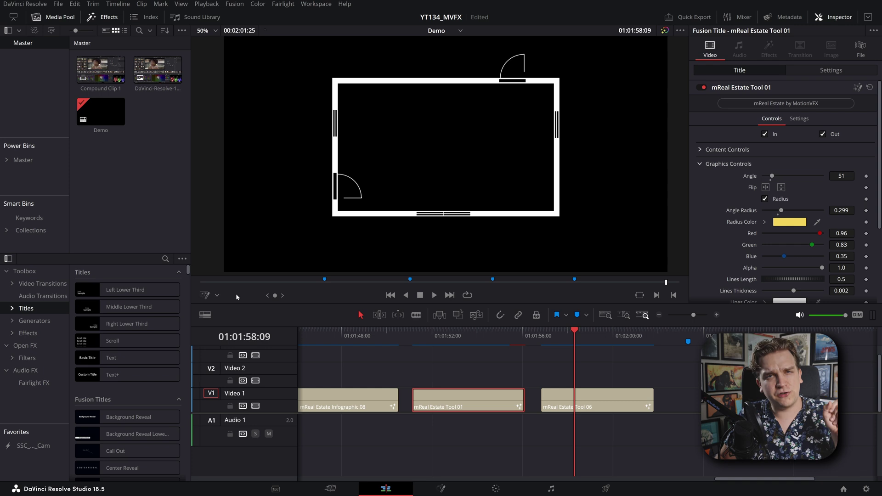
{"action": "left_click", "coordinate": [597, 397]}
Step: In Tool 06's Graphics Controls, set Property Height to 0.37, try Property Width at 0.362, then set it to 0.669
{"action": "left_click", "coordinate": [700, 164]}
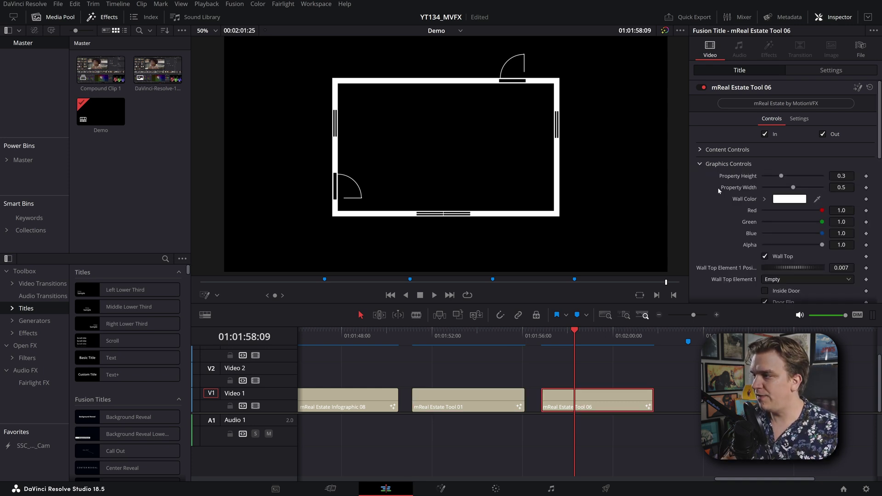
{"action": "scroll", "coordinate": [717, 190], "scroll_direction": "down", "scroll_amount": 3}
{"action": "scroll", "coordinate": [731, 229], "scroll_direction": "up", "scroll_amount": 2}
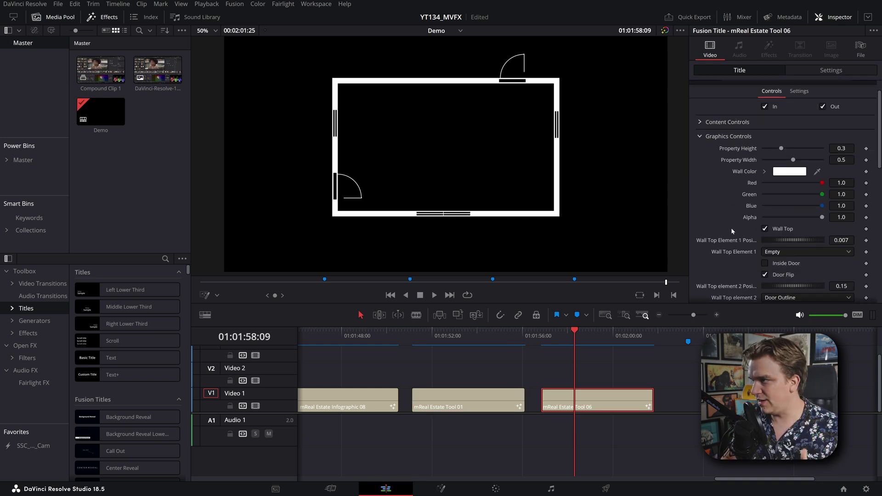
{"action": "mouse_move", "coordinate": [781, 148]}
{"action": "left_mouse_down"}
{"action": "mouse_move", "coordinate": [770, 149]}
{"action": "mouse_move", "coordinate": [784, 147]}
{"action": "mouse_move", "coordinate": [776, 159]}
{"action": "mouse_move", "coordinate": [790, 159]}
{"action": "mouse_move", "coordinate": [783, 149]}
{"action": "mouse_move", "coordinate": [777, 160]}
{"action": "left_mouse_up"}
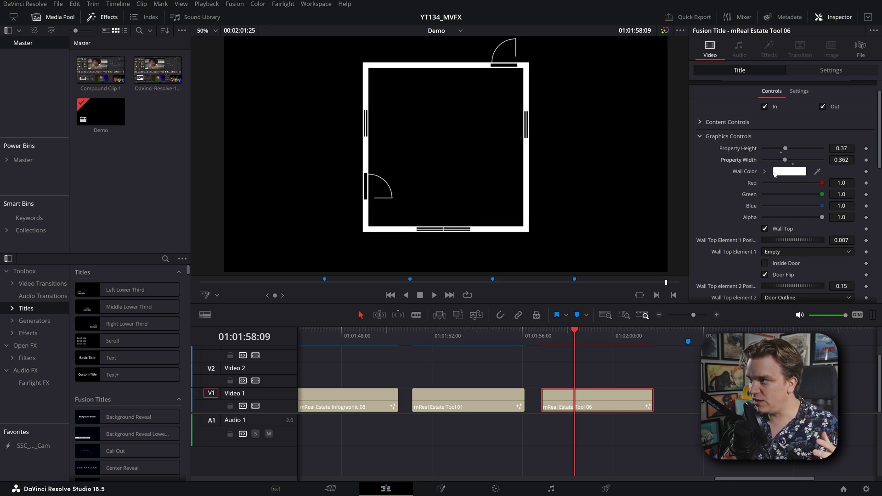
{"action": "left_click_drag", "start_coordinate": [785, 161], "coordinate": [804, 170]}
Step: Switch the floor plan's Wall Top off and back on to preview its effect
{"action": "scroll", "coordinate": [738, 212], "scroll_direction": "down", "scroll_amount": 1}
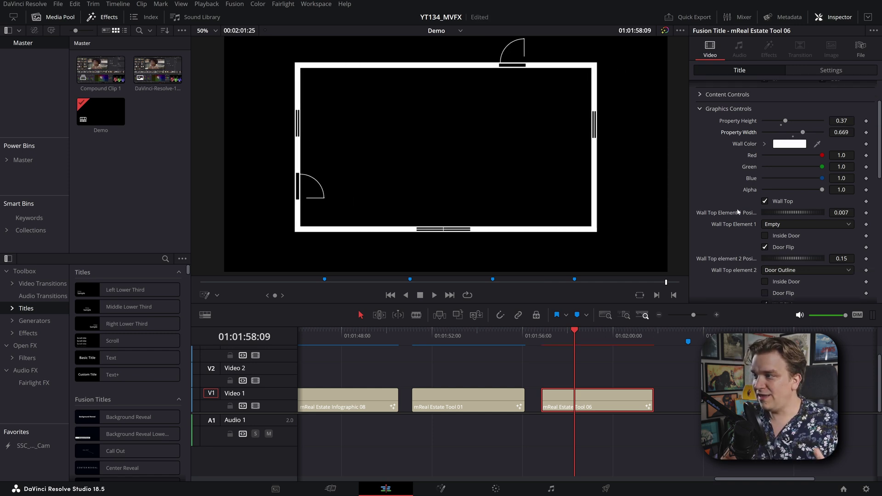
{"action": "left_click", "coordinate": [765, 202]}
{"action": "left_click", "coordinate": [764, 202]}
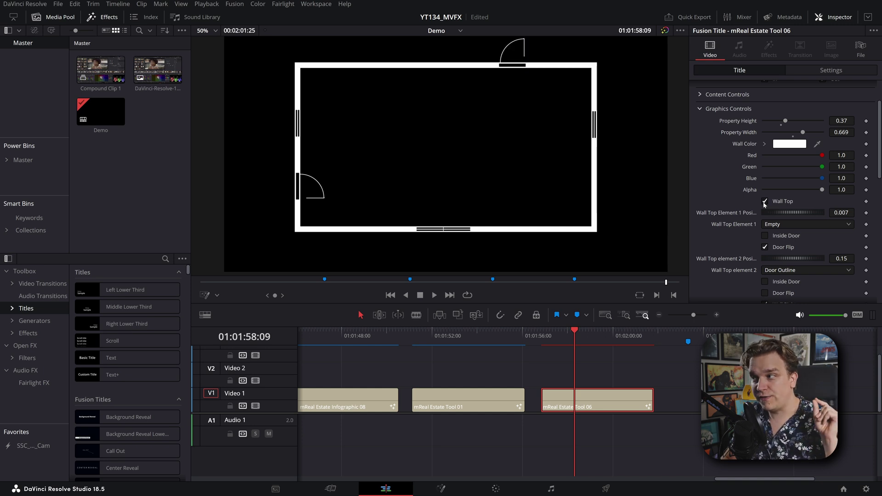
Step: Switch Wall Top off and on again, and try Door Outline, Window and Door as Wall Top Element 1
{"action": "left_click", "coordinate": [765, 203]}
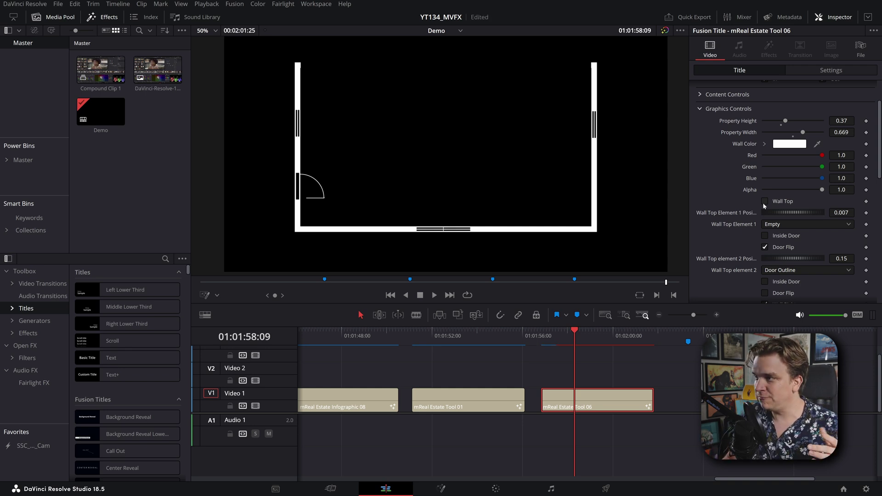
{"action": "left_click", "coordinate": [764, 202]}
{"action": "scroll", "coordinate": [719, 211], "scroll_direction": "down", "scroll_amount": 1}
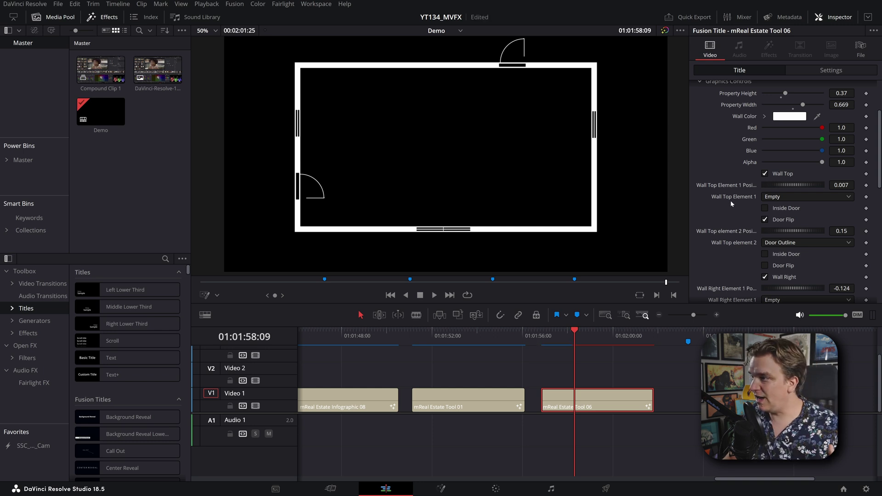
{"action": "left_click", "coordinate": [786, 197]}
{"action": "left_click", "coordinate": [776, 216]}
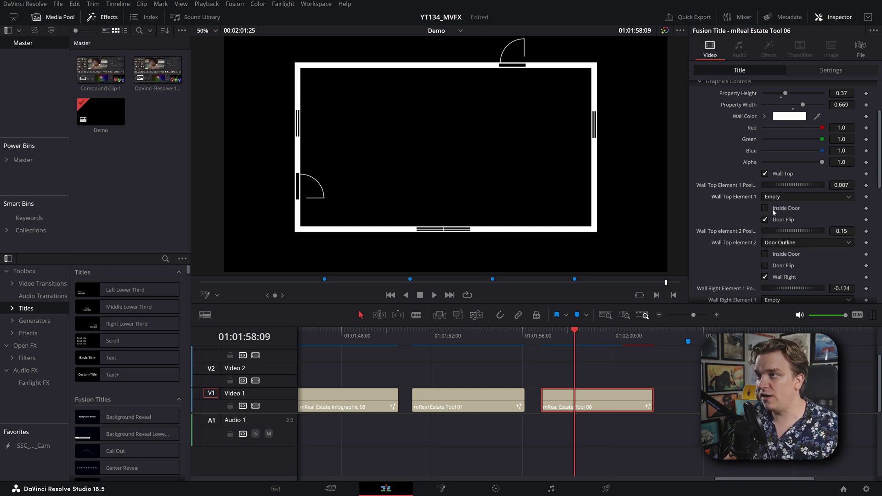
{"action": "left_click", "coordinate": [778, 199]}
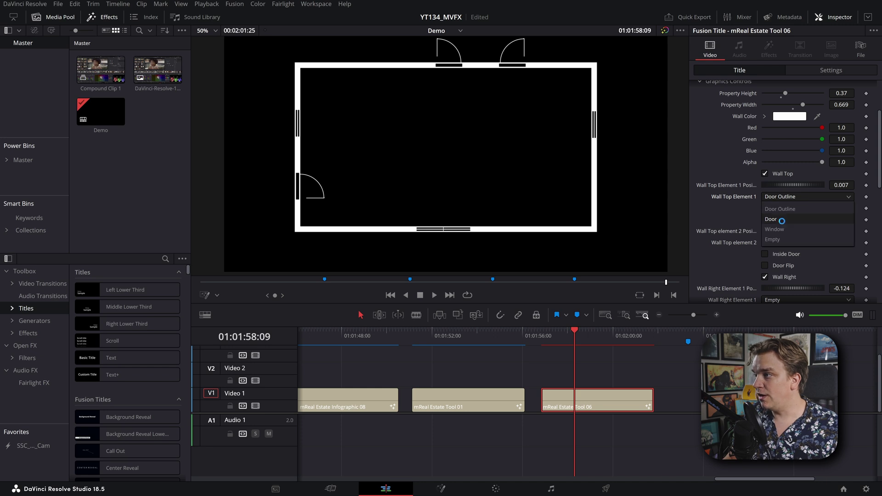
{"action": "left_click", "coordinate": [776, 228]}
{"action": "left_click", "coordinate": [795, 200]}
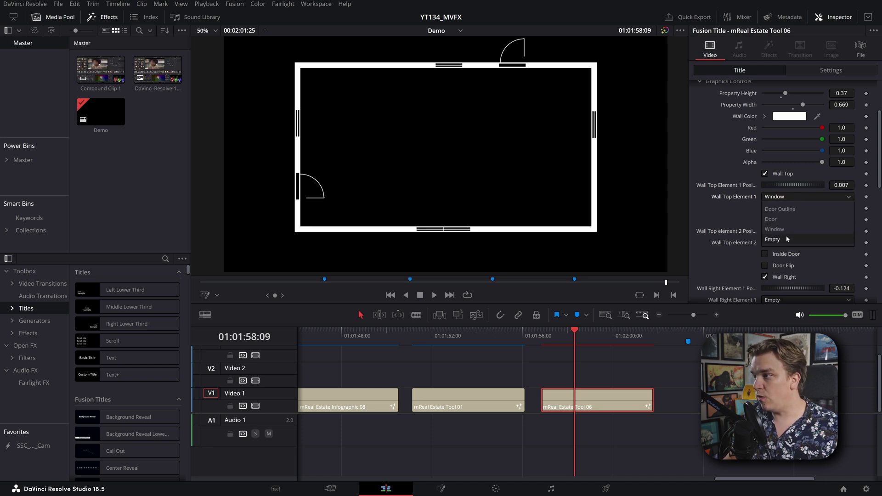
{"action": "left_click", "coordinate": [779, 219]}
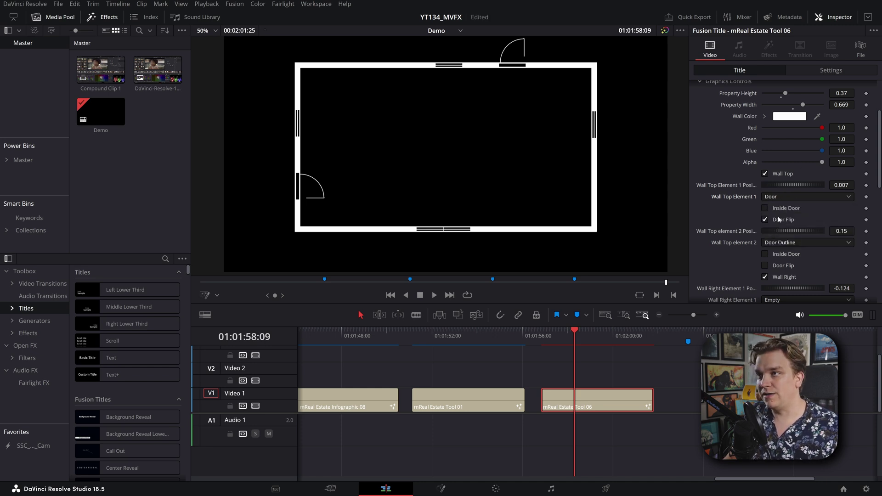
{"action": "left_click", "coordinate": [787, 198]}
{"action": "left_click", "coordinate": [779, 209]}
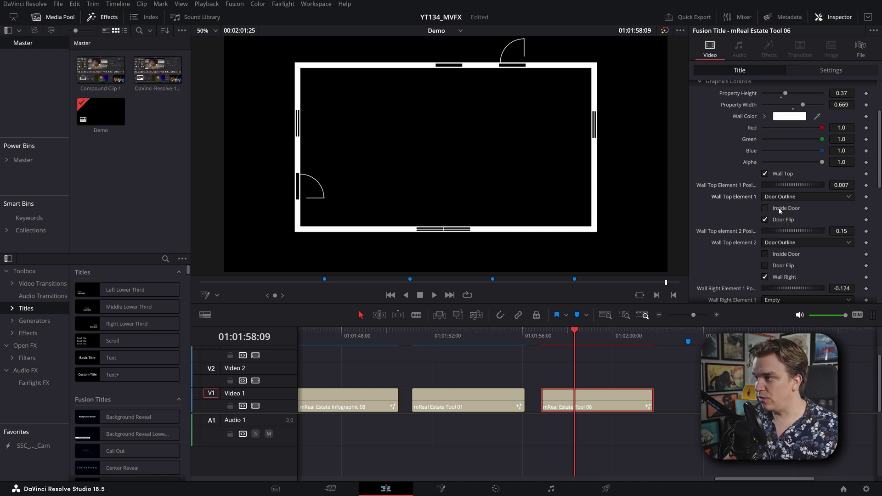
{"action": "left_click", "coordinate": [774, 199]}
{"action": "left_click", "coordinate": [774, 229]}
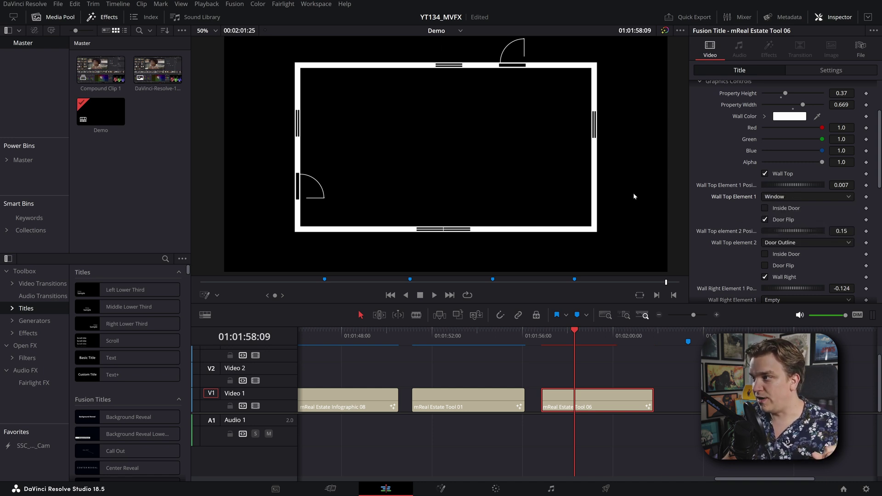
Step: Set Wall Top Element 1's position to 0.029 and its type to Door Outline
{"action": "mouse_move", "coordinate": [793, 184]}
{"action": "left_mouse_down"}
{"action": "mouse_move", "coordinate": [770, 187]}
{"action": "mouse_move", "coordinate": [795, 185]}
{"action": "left_mouse_up"}
{"action": "left_click", "coordinate": [797, 197]}
{"action": "left_click", "coordinate": [781, 211]}
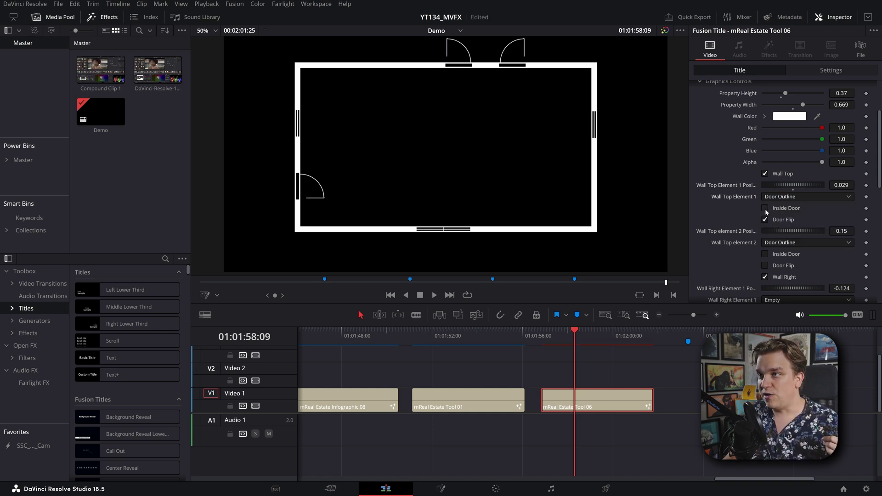
Step: Turn on Inside Door for Wall Top Element 1, and switch its Door Flip off and back on
{"action": "left_click", "coordinate": [764, 208]}
{"action": "left_click", "coordinate": [765, 208]}
{"action": "left_click", "coordinate": [765, 208]}
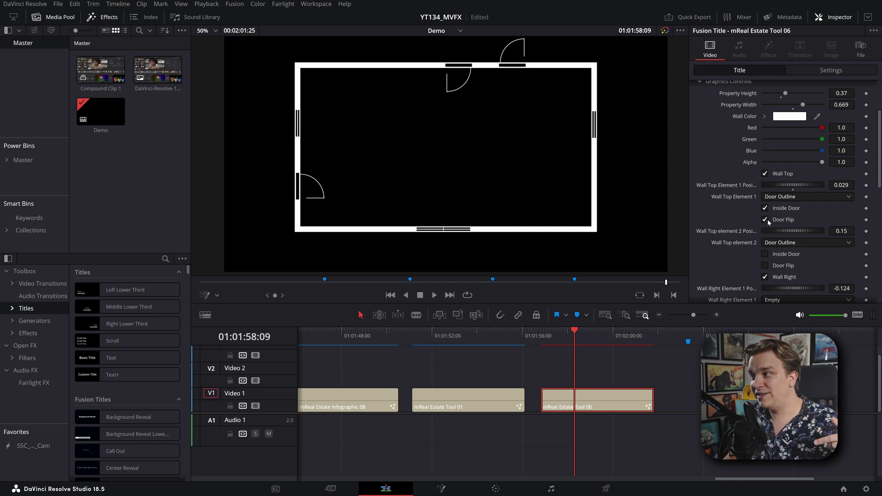
{"action": "left_click", "coordinate": [765, 220]}
{"action": "left_click", "coordinate": [765, 220]}
Step: Set Wall Top Element 2's position to 0.23 and make both Wall Right elements Windows at positions -0.138 and 0.058
{"action": "mouse_move", "coordinate": [774, 230]}
{"action": "left_mouse_down"}
{"action": "mouse_move", "coordinate": [788, 232]}
{"action": "mouse_move", "coordinate": [773, 228]}
{"action": "left_mouse_up"}
{"action": "scroll", "coordinate": [791, 273], "scroll_direction": "down", "scroll_amount": 1}
{"action": "scroll", "coordinate": [780, 277], "scroll_direction": "down", "scroll_amount": 1}
{"action": "left_click", "coordinate": [780, 244]}
{"action": "left_click", "coordinate": [778, 279]}
{"action": "scroll", "coordinate": [782, 236], "scroll_direction": "down", "scroll_amount": 2}
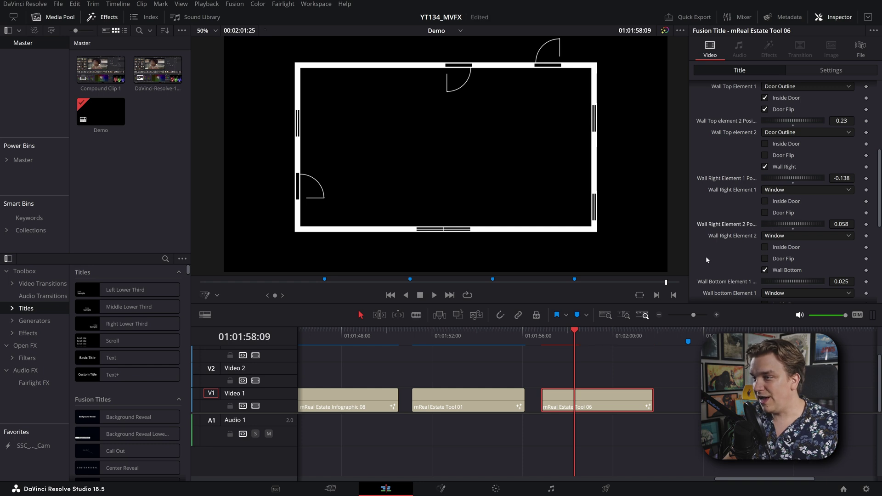
{"action": "scroll", "coordinate": [387, 205], "scroll_direction": "down", "scroll_amount": 1}
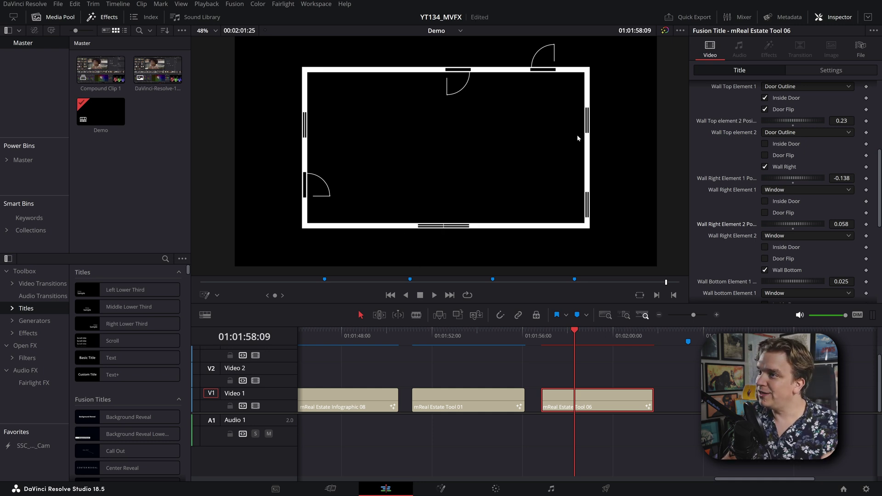
{"action": "left_click", "coordinate": [765, 168]}
Step: Set the floor plan's Property Width to 0.63, try Property Height at 0.433, and set it to 0.323
{"action": "scroll", "coordinate": [767, 179], "scroll_direction": "up", "scroll_amount": 5}
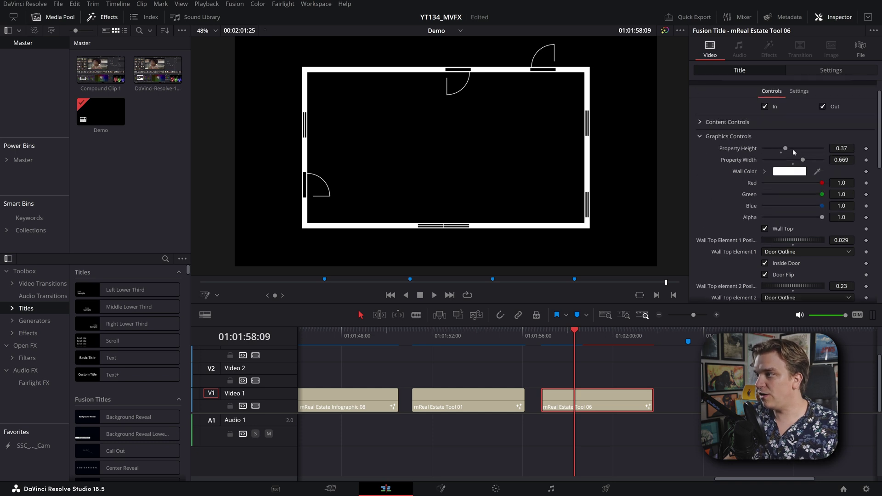
{"action": "mouse_move", "coordinate": [802, 160]}
{"action": "left_mouse_down"}
{"action": "mouse_move", "coordinate": [792, 161]}
{"action": "mouse_move", "coordinate": [819, 161]}
{"action": "mouse_move", "coordinate": [772, 152]}
{"action": "mouse_move", "coordinate": [804, 161]}
{"action": "mouse_move", "coordinate": [796, 162]}
{"action": "left_mouse_up"}
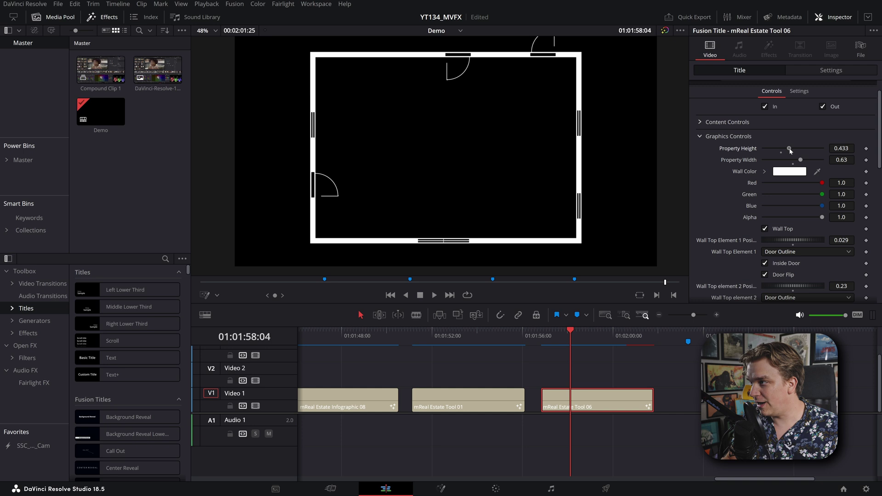
{"action": "left_click_drag", "start_coordinate": [790, 150], "coordinate": [782, 148]}
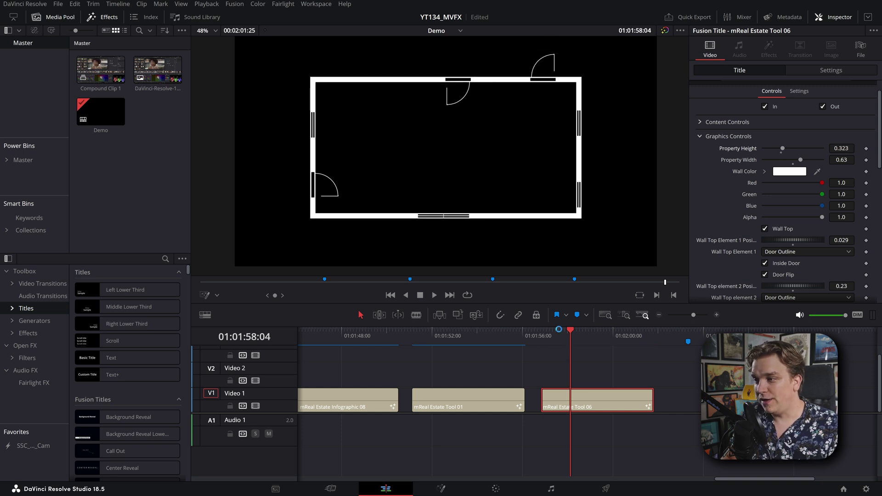
Step: Play the mReal Estate Tool 06 title repeatedly from near its start to preview the resized floor plan's animation
{"action": "left_click", "coordinate": [545, 330]}
{"action": "key", "text": "space"}
{"action": "left_click", "coordinate": [545, 332]}
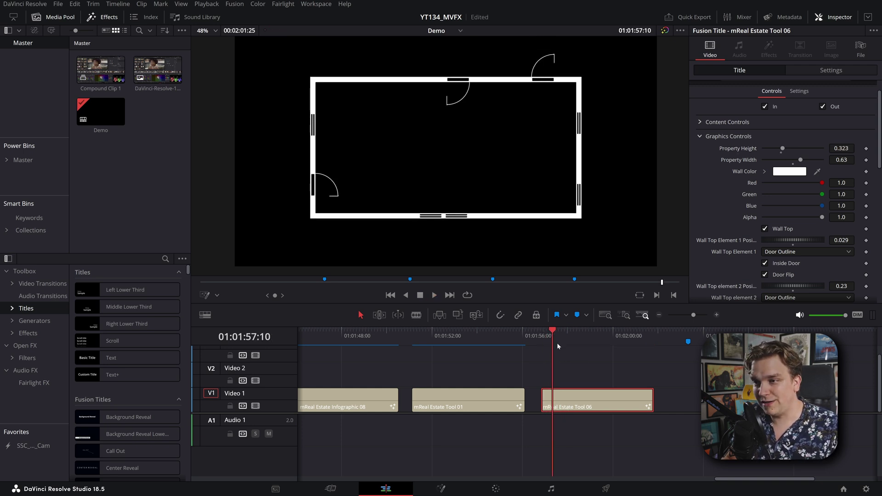
{"action": "key", "text": "space"}
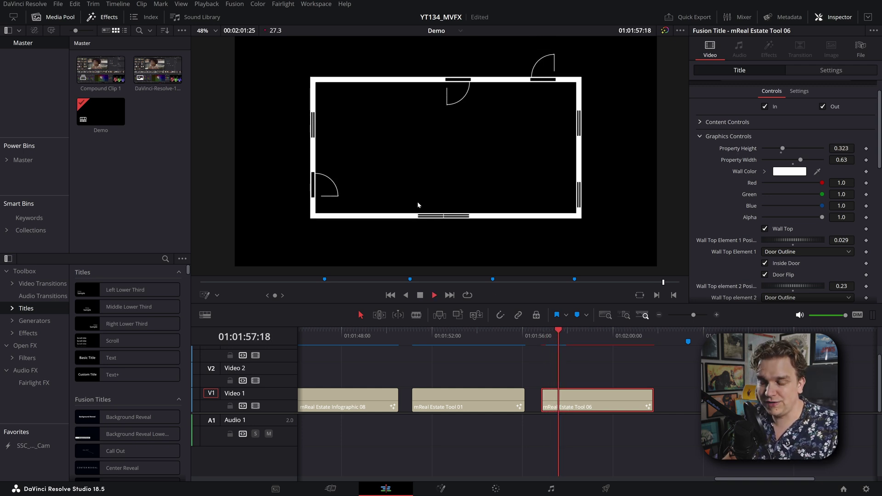
{"action": "left_click", "coordinate": [545, 336]}
{"action": "left_click", "coordinate": [601, 370]}
{"action": "key", "text": "space"}
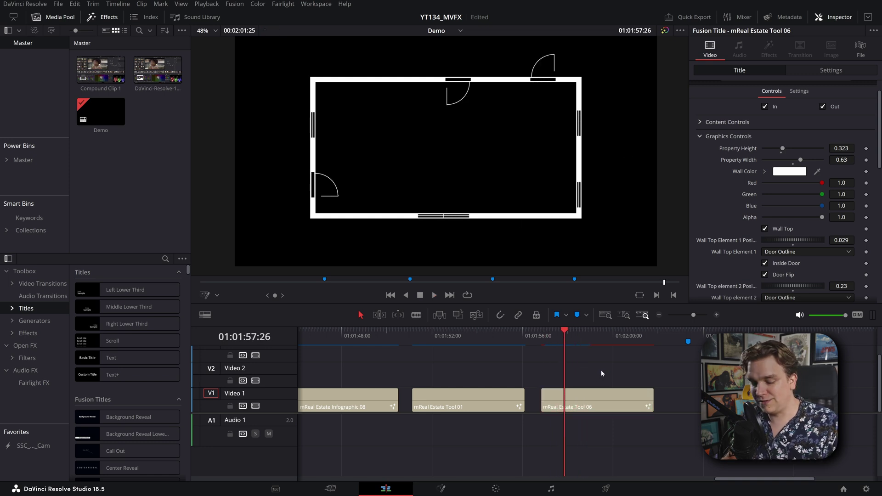